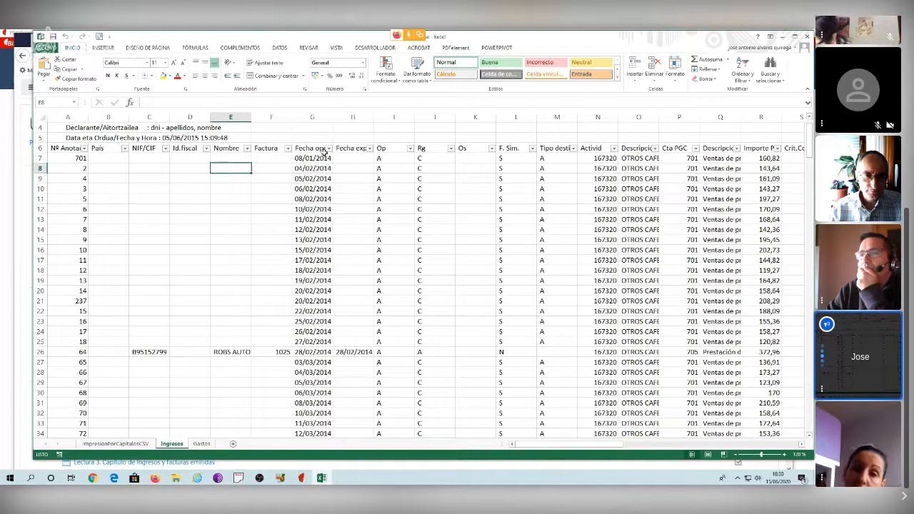
# Filter the Ingresos sheet by the Fecha oper column to show all dates in Trimestre 1
pyautogui.click(328, 148)
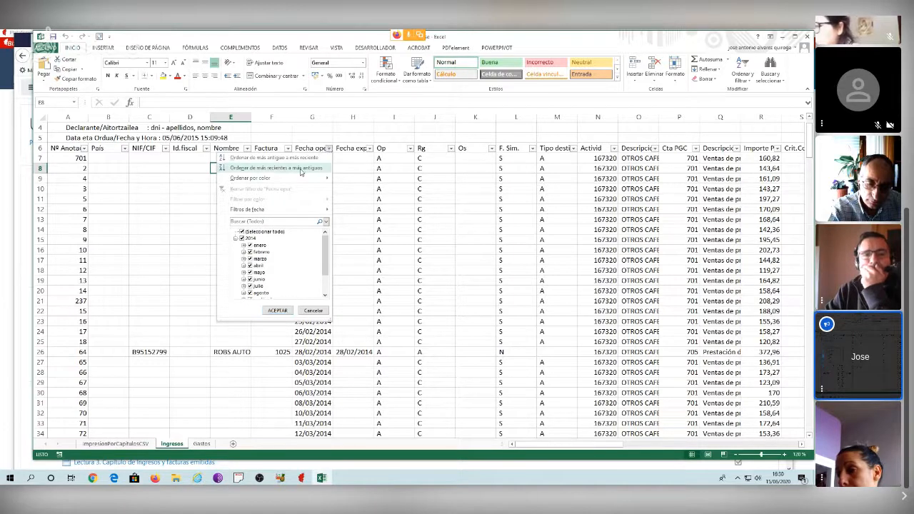
pyautogui.moveTo(277, 210)
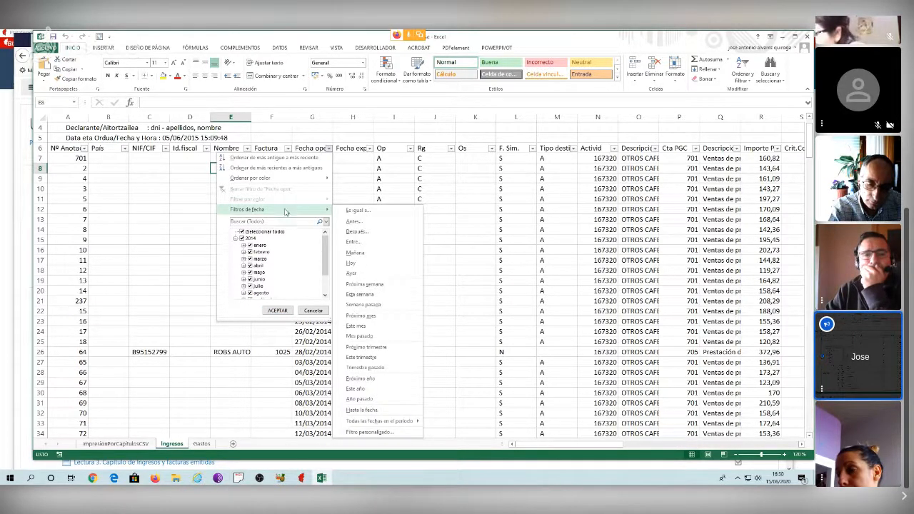
pyautogui.moveTo(392, 425)
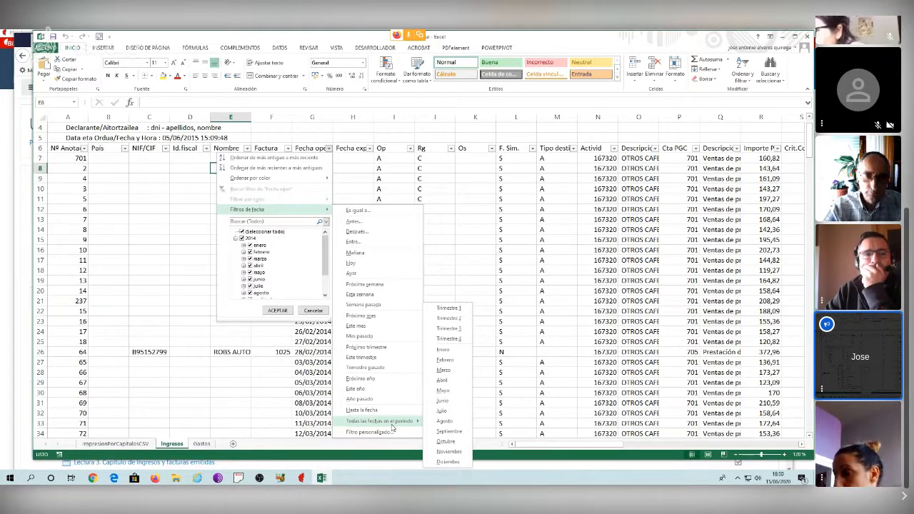
pyautogui.click(455, 309)
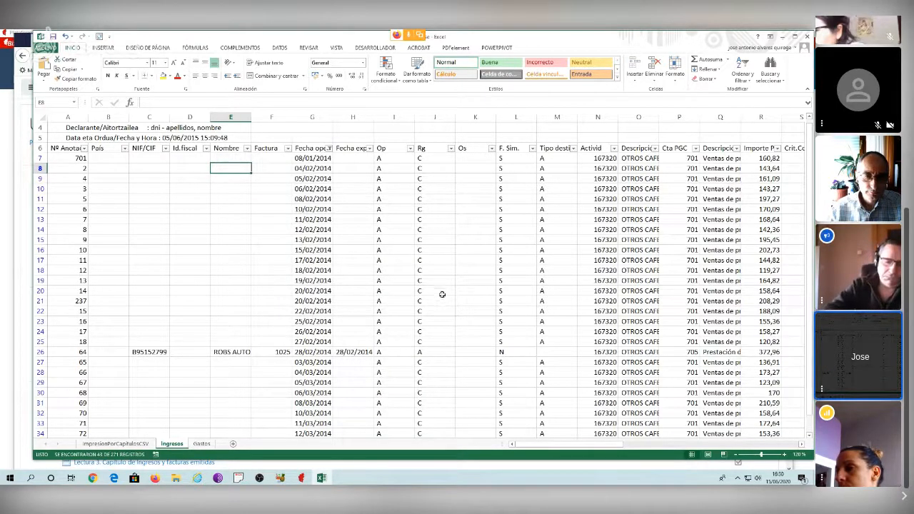
# Widen column U of the Ingresos sheet to show the full IngresoIRPF heading, and select that header cell
pyautogui.moveTo(811, 168); pyautogui.dragTo(812, 260)
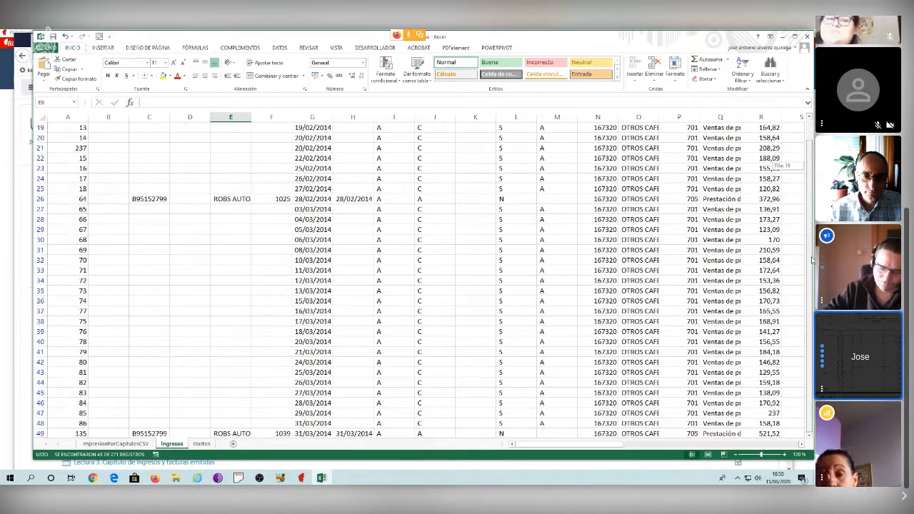
pyautogui.moveTo(812, 213); pyautogui.dragTo(809, 295)
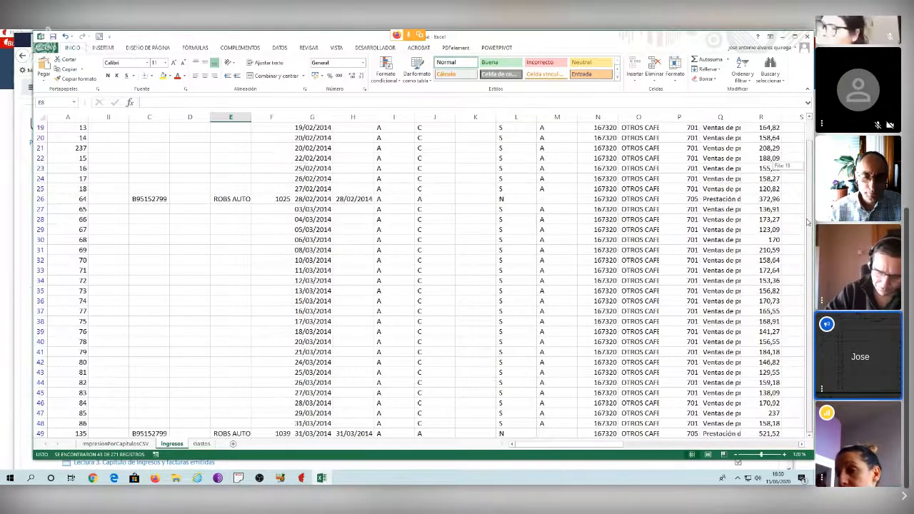
pyautogui.moveTo(809, 223); pyautogui.dragTo(811, 149)
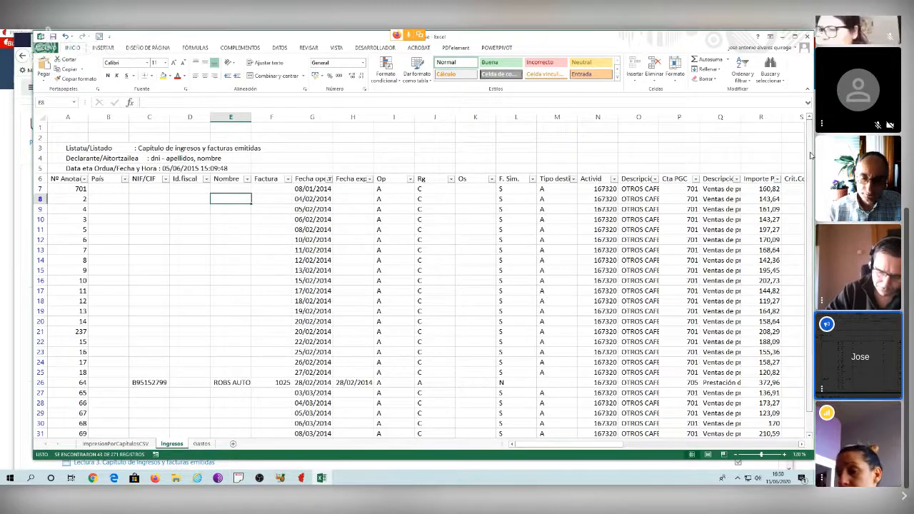
pyautogui.moveTo(536, 445); pyautogui.dragTo(578, 446)
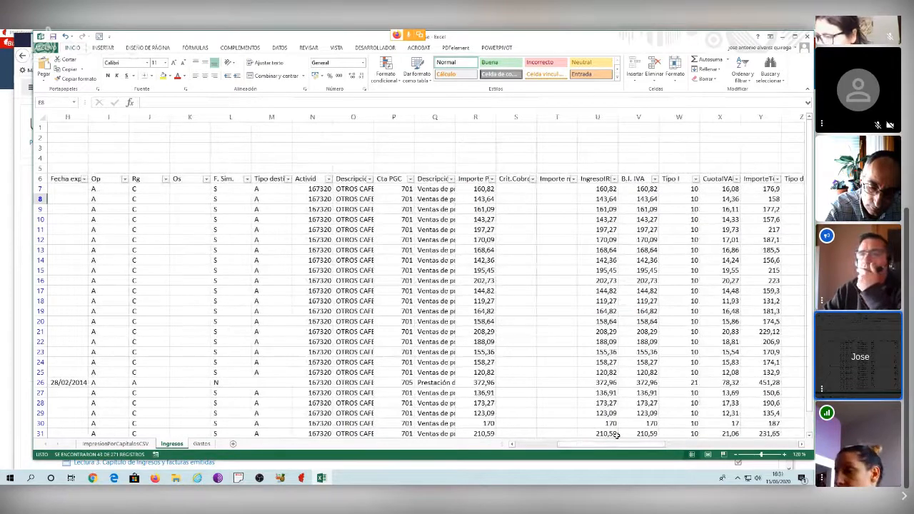
pyautogui.moveTo(811, 233); pyautogui.dragTo(810, 341)
pyautogui.moveTo(810, 303); pyautogui.dragTo(809, 214)
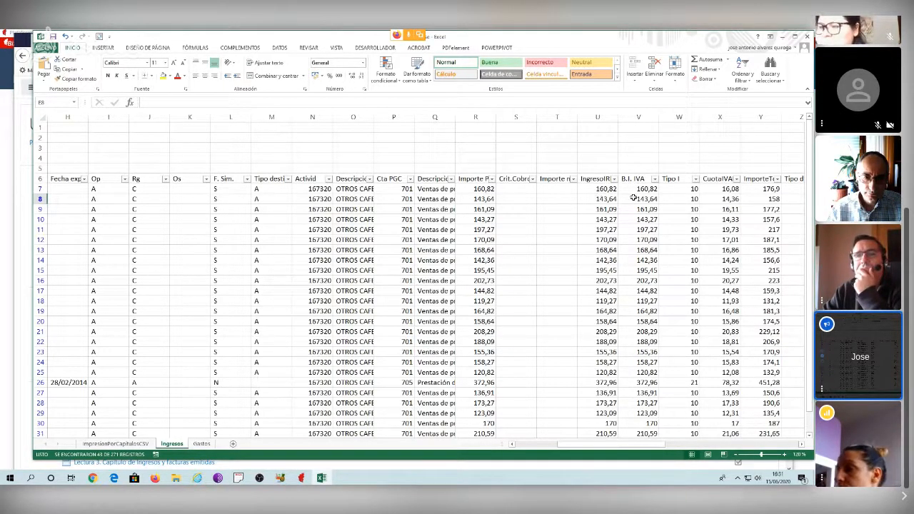
pyautogui.moveTo(617, 117); pyautogui.dragTo(631, 116)
pyautogui.click(603, 116)
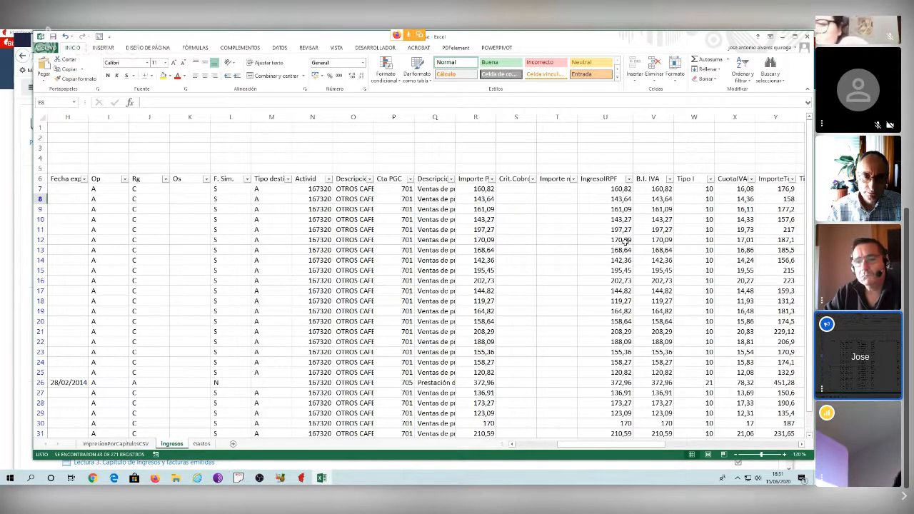
pyautogui.click(594, 179)
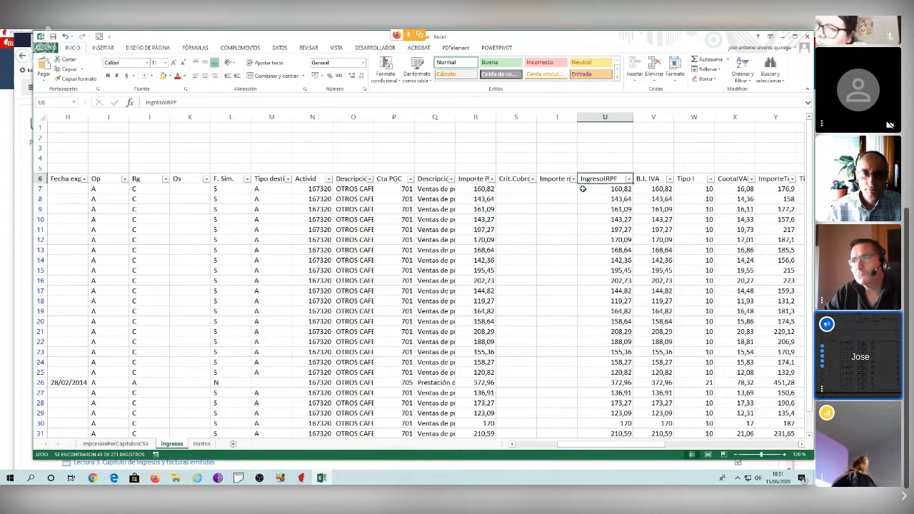
# Select the filtered IngresoIRPF amounts from U7 to U49 to check their sum
pyautogui.click(784, 456)
pyautogui.click(784, 456)
pyautogui.click(784, 455)
pyautogui.click(784, 456)
pyautogui.click(784, 455)
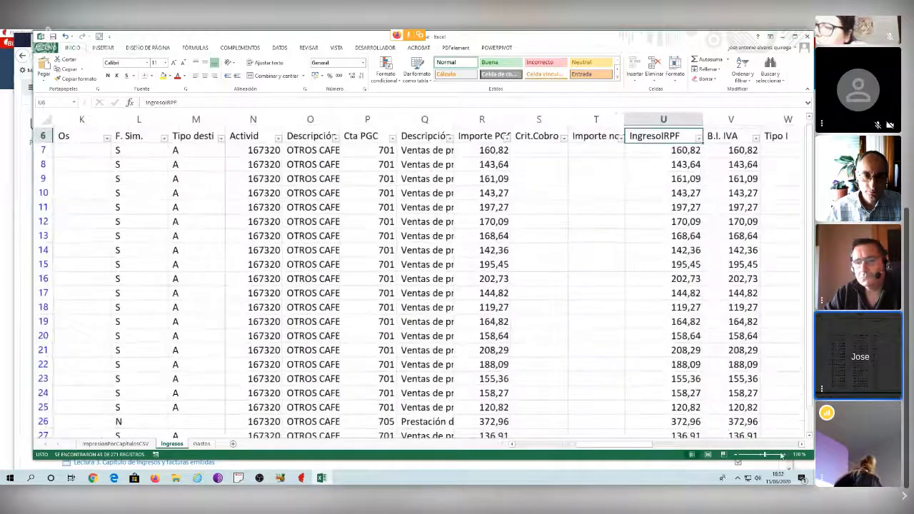
pyautogui.moveTo(598, 444); pyautogui.dragTo(626, 446)
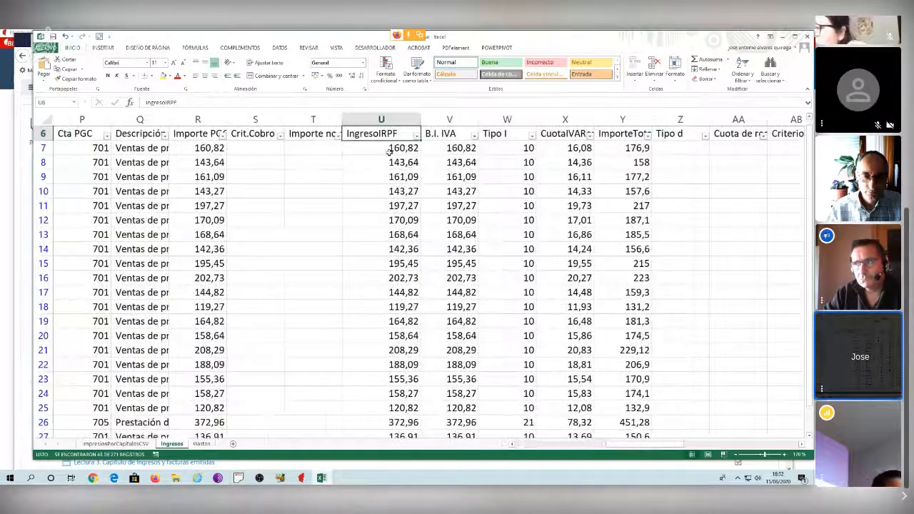
pyautogui.moveTo(387, 148); pyautogui.dragTo(384, 404)
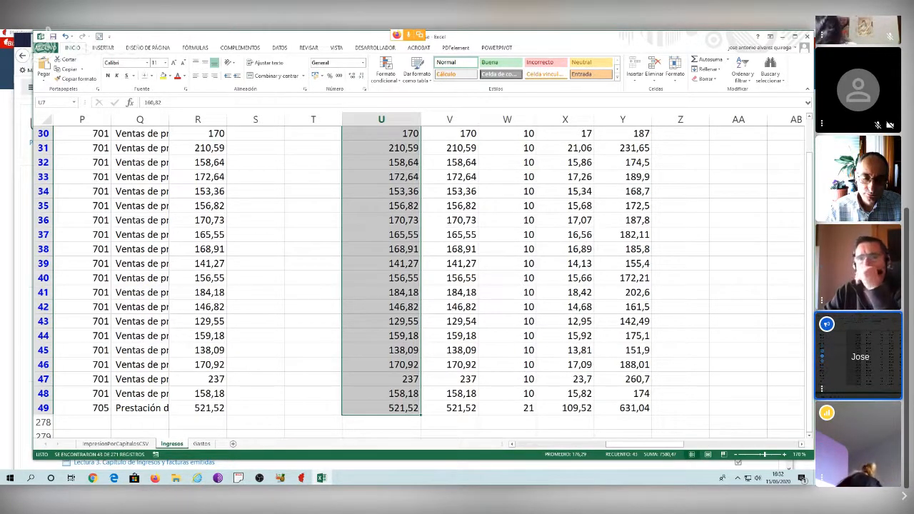
# Clear the date filter from the Fecha oper column of the Ingresos sheet
pyautogui.moveTo(811, 372); pyautogui.dragTo(810, 345)
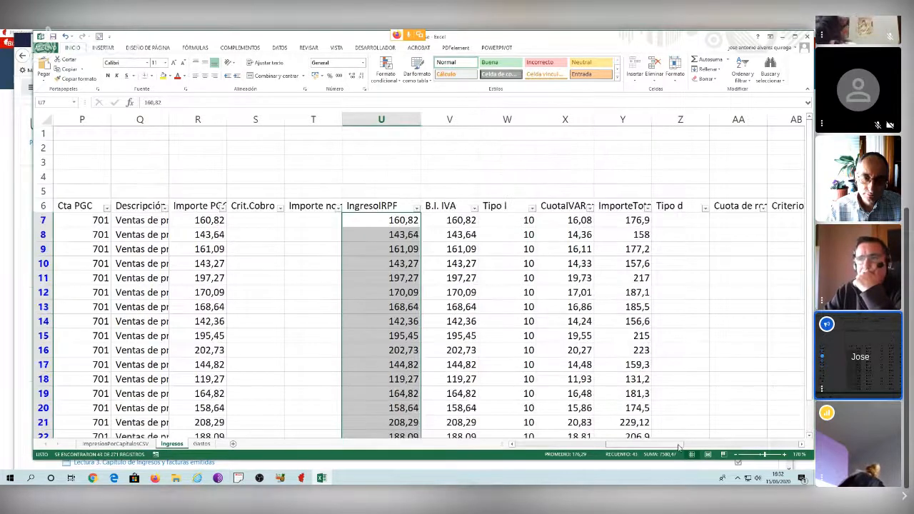
pyautogui.moveTo(670, 446); pyautogui.dragTo(549, 449)
pyautogui.click(453, 207)
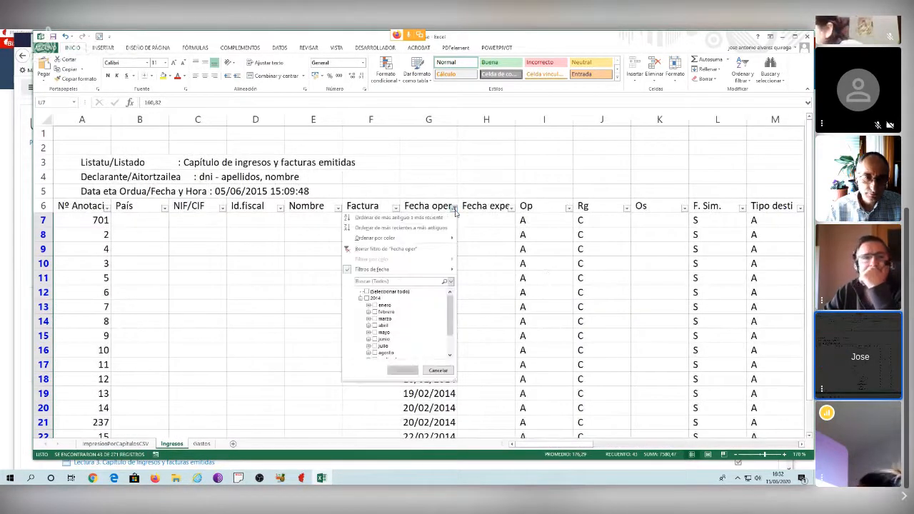
pyautogui.click(379, 250)
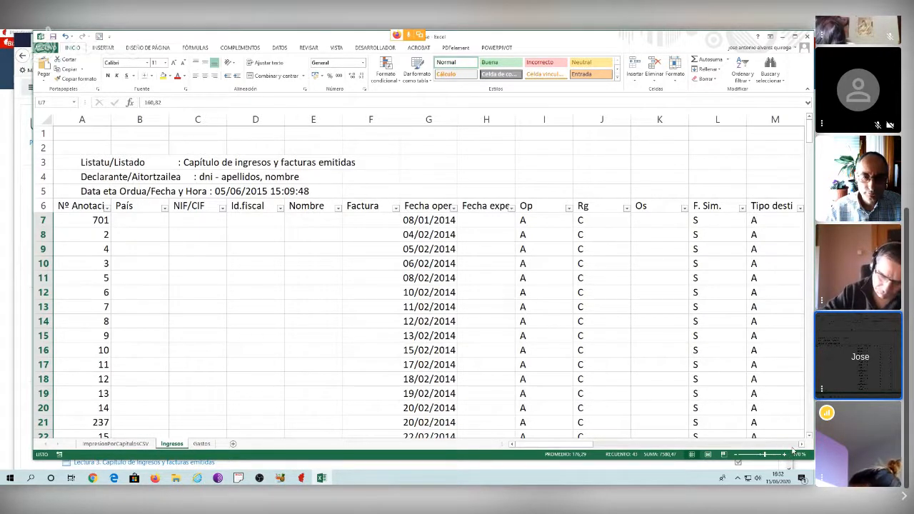
# Filter the Gastos sheet by the Fecha expe column to show all dates in Trimestre 1
pyautogui.click(202, 444)
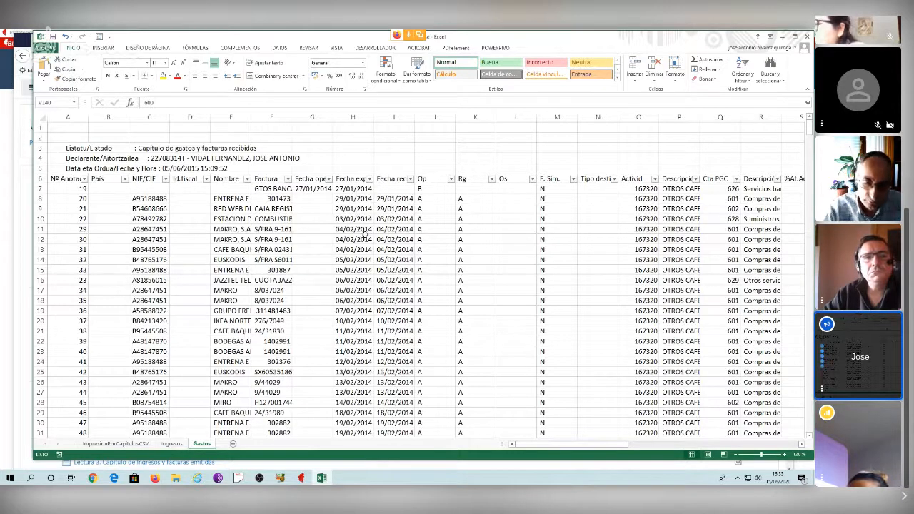
pyautogui.click(369, 180)
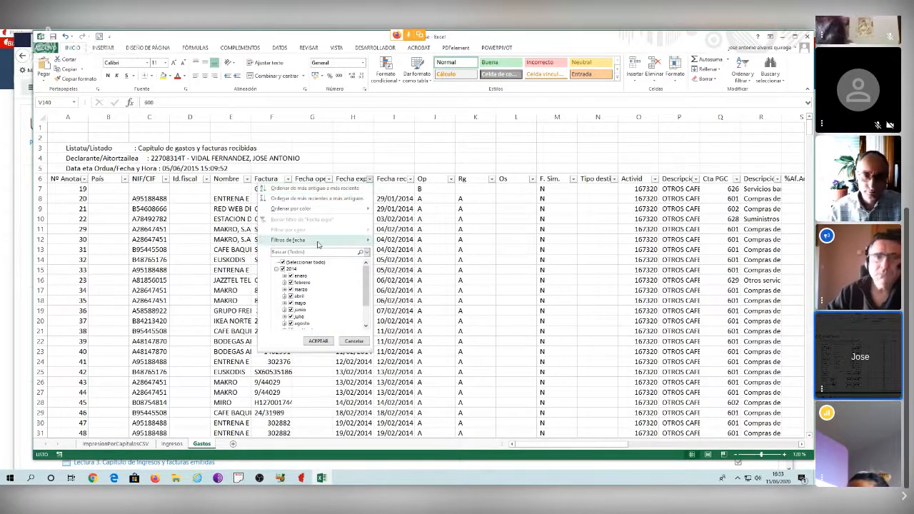
pyautogui.moveTo(312, 246)
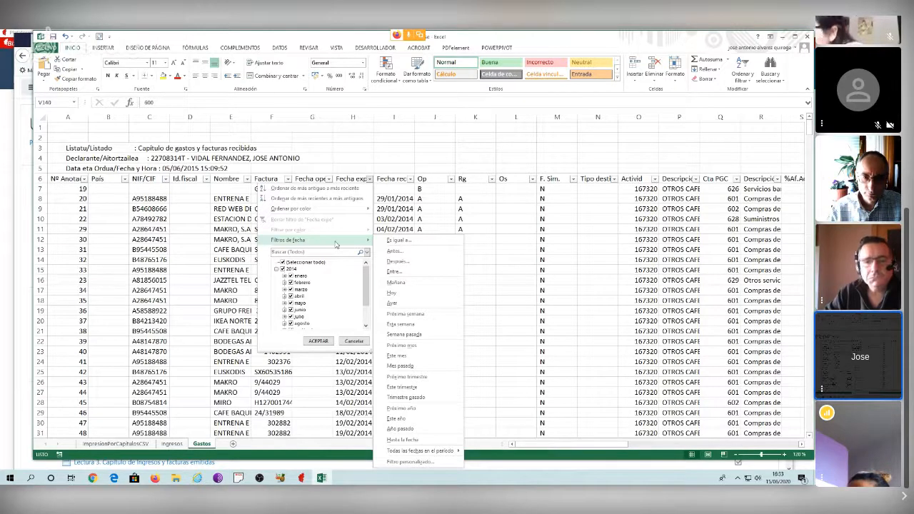
pyautogui.moveTo(437, 452)
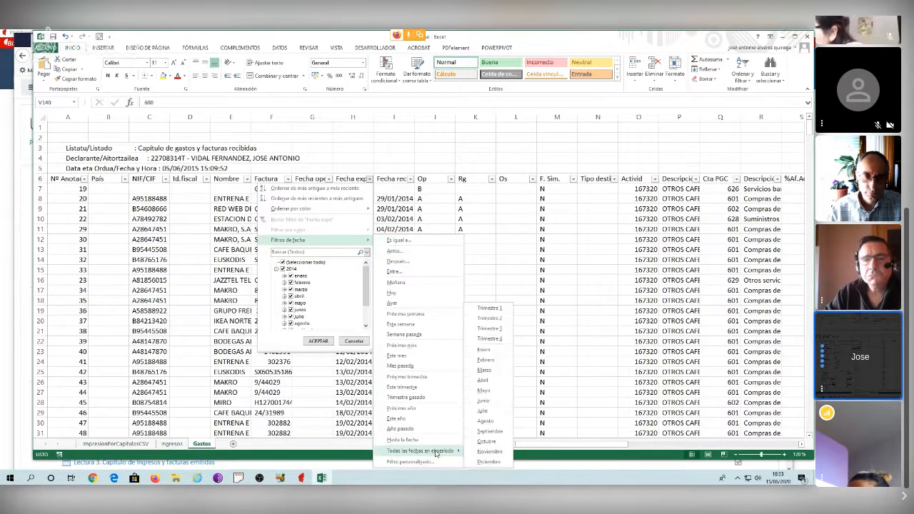
pyautogui.click(490, 309)
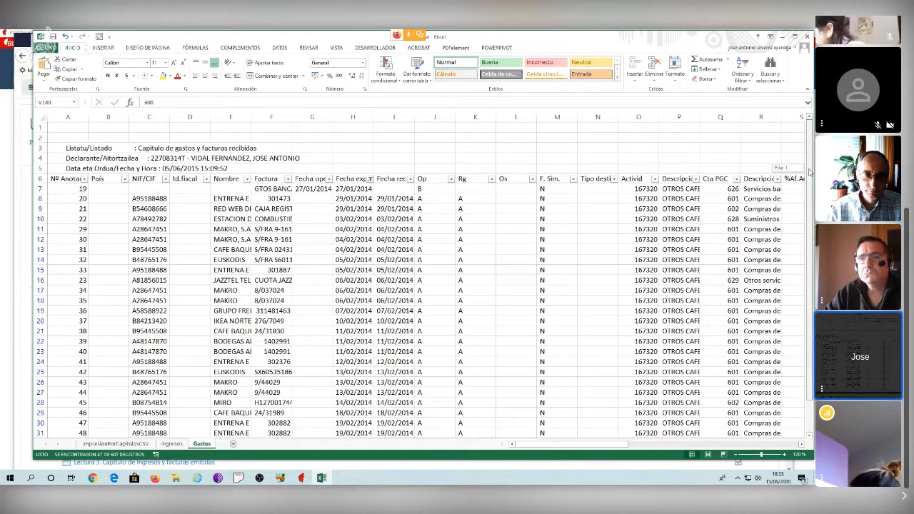
# Widen column AC of the Gastos sheet to show the full Gasto IRPF heading
pyautogui.moveTo(809, 172)
pyautogui.mouseDown()
pyautogui.moveTo(811, 286)
pyautogui.moveTo(809, 163)
pyautogui.mouseUp()
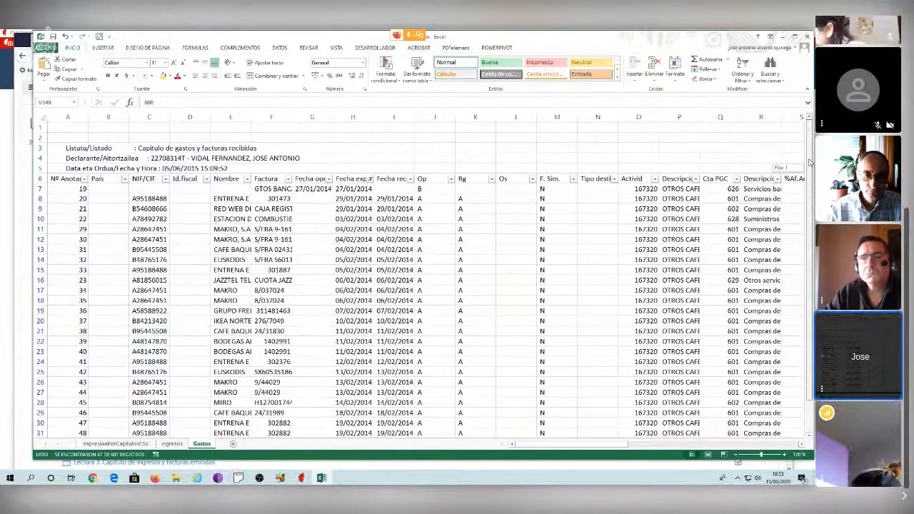
pyautogui.moveTo(596, 447); pyautogui.dragTo(678, 444)
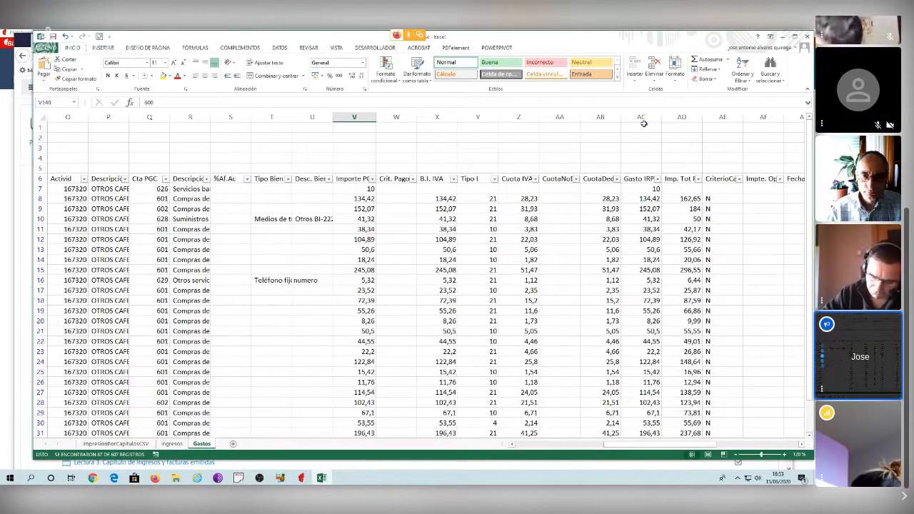
pyautogui.moveTo(661, 117); pyautogui.dragTo(679, 117)
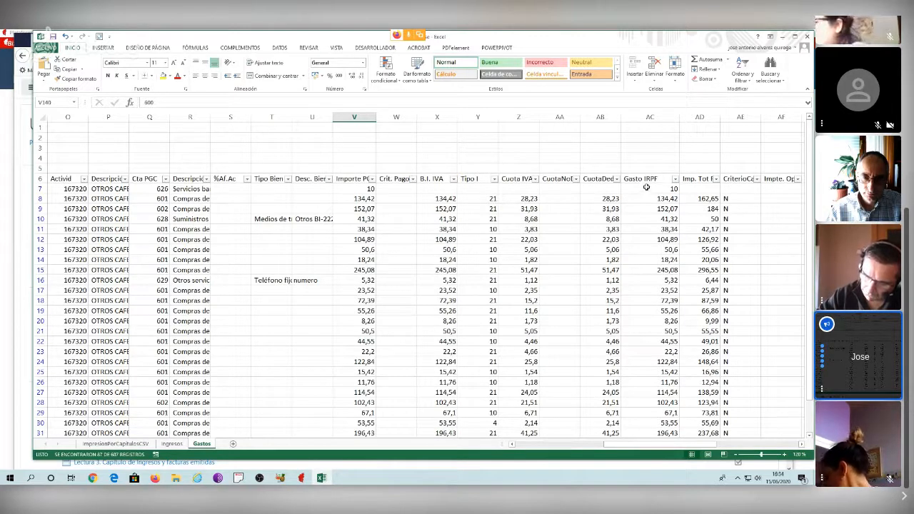
# Select the filtered Gasto IRPF amounts from AC7 to AC93 to check their sum
pyautogui.click(646, 187)
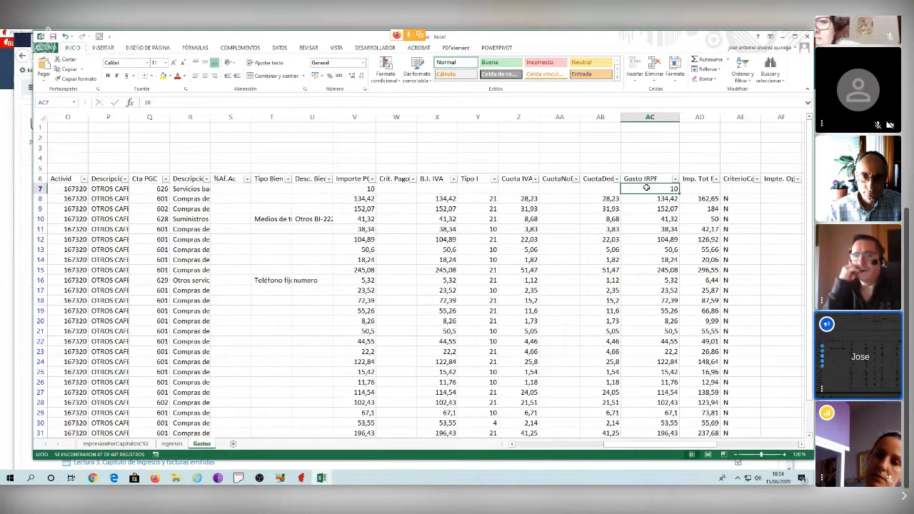
pyautogui.moveTo(648, 189); pyautogui.dragTo(654, 279)
pyautogui.click(656, 277)
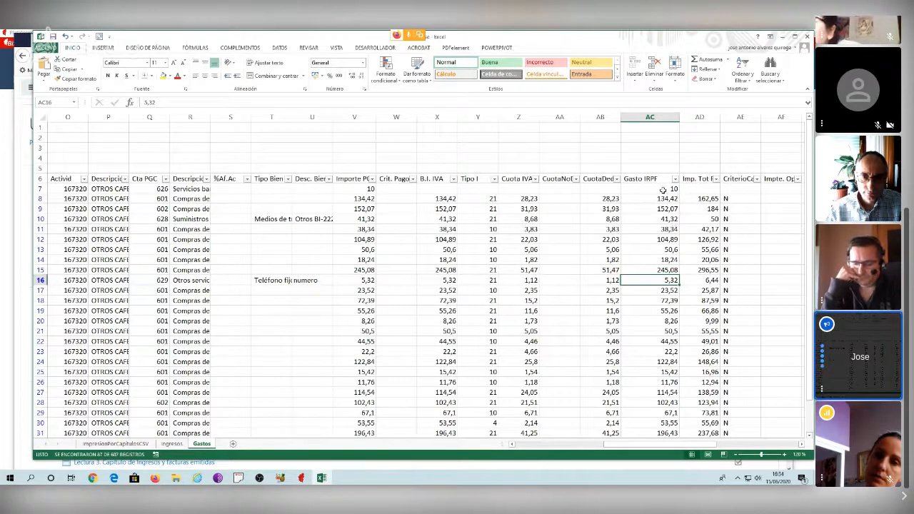
pyautogui.moveTo(663, 189); pyautogui.dragTo(654, 260)
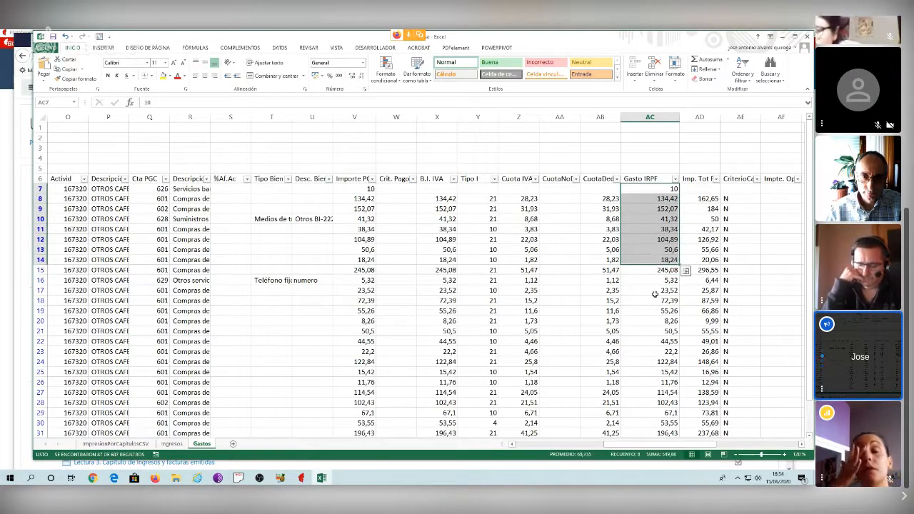
pyautogui.click(655, 209)
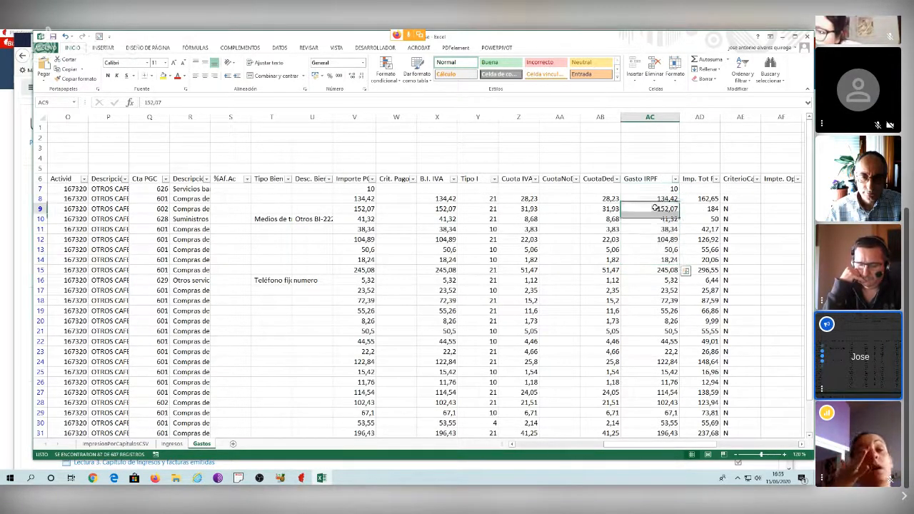
pyautogui.moveTo(657, 189); pyautogui.dragTo(653, 331)
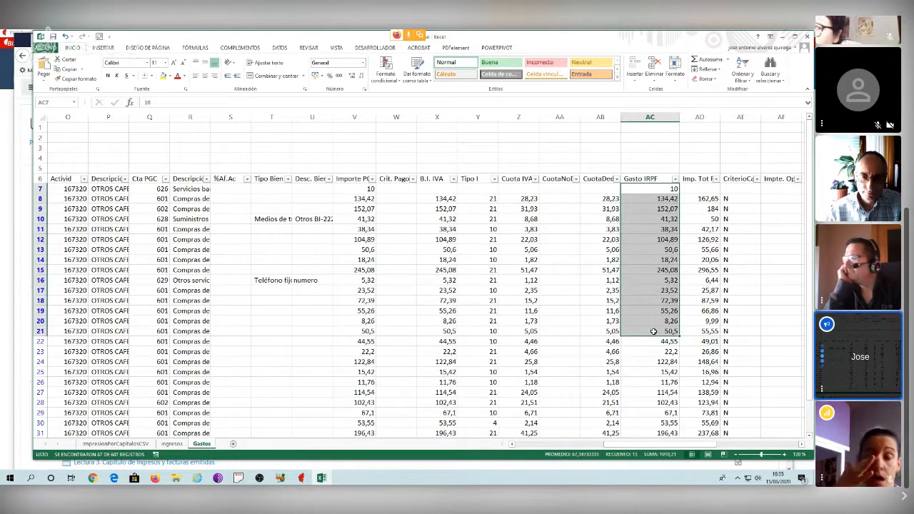
pyautogui.click(656, 270)
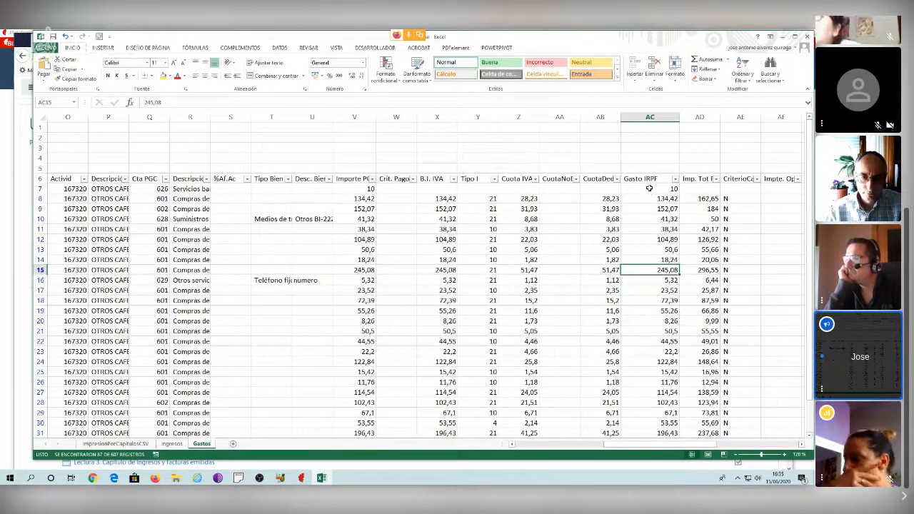
pyautogui.moveTo(649, 189); pyautogui.dragTo(657, 425)
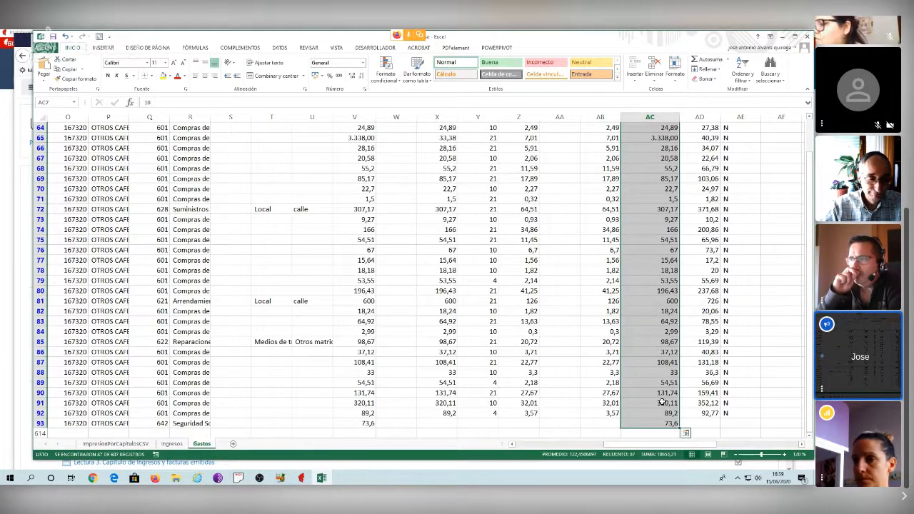
# Clear the date filter from the Fecha expe column of the Gastos sheet
pyautogui.click(612, 250)
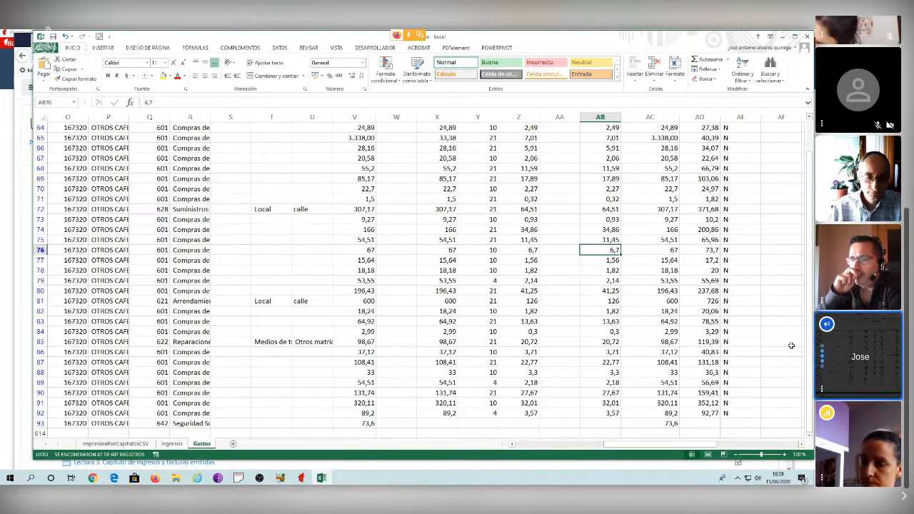
pyautogui.moveTo(808, 345); pyautogui.dragTo(809, 307)
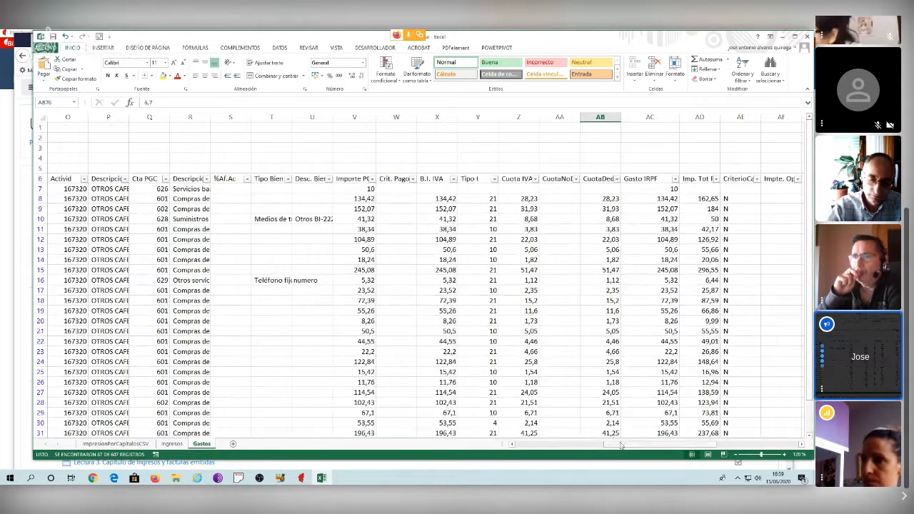
pyautogui.moveTo(611, 444); pyautogui.dragTo(549, 445)
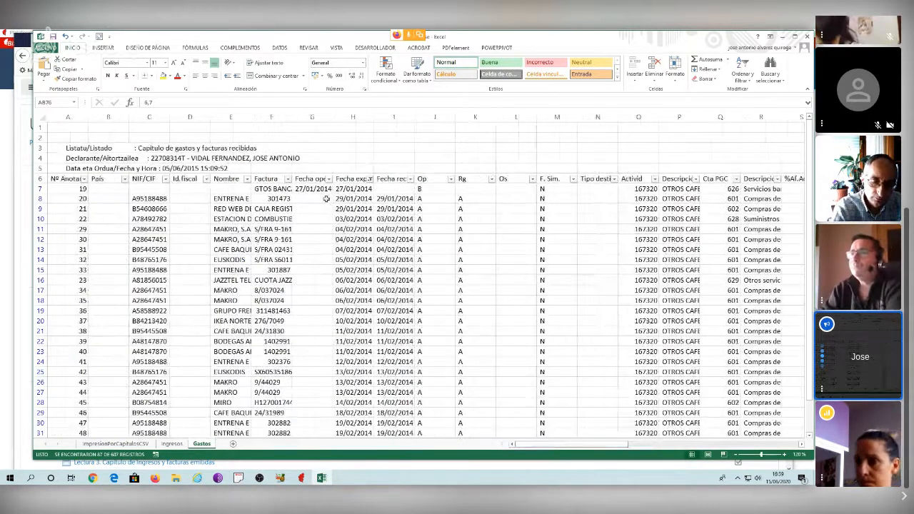
pyautogui.click(369, 178)
pyautogui.click(303, 217)
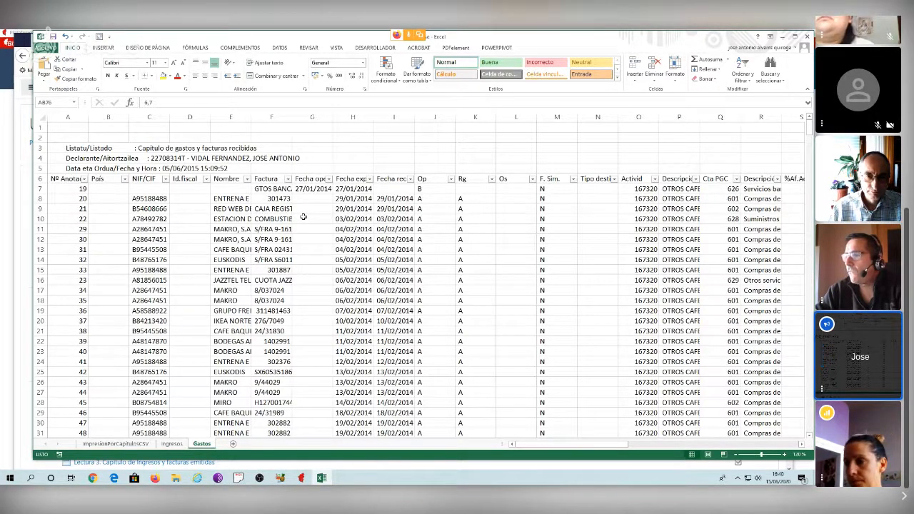
# Switch to the Hacienda y Finanzas platform and open the installation of new declaration models
pyautogui.click(783, 37)
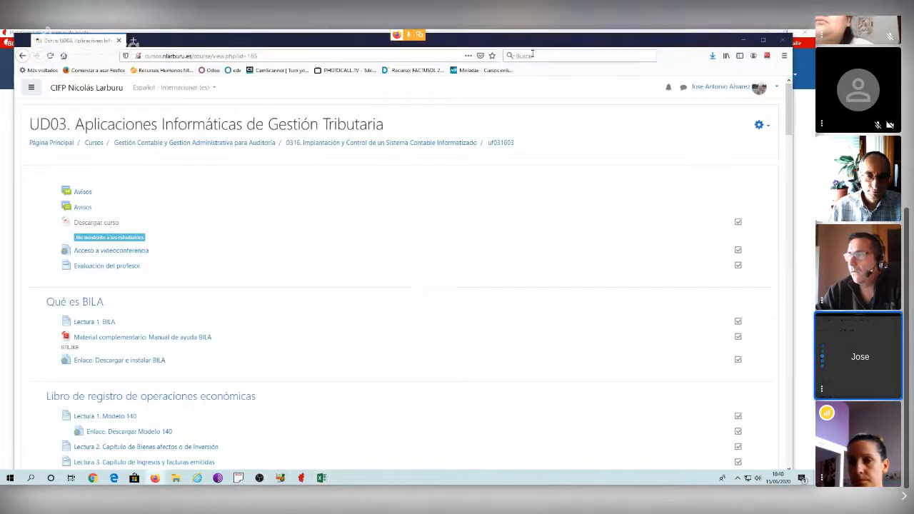
pyautogui.click(744, 40)
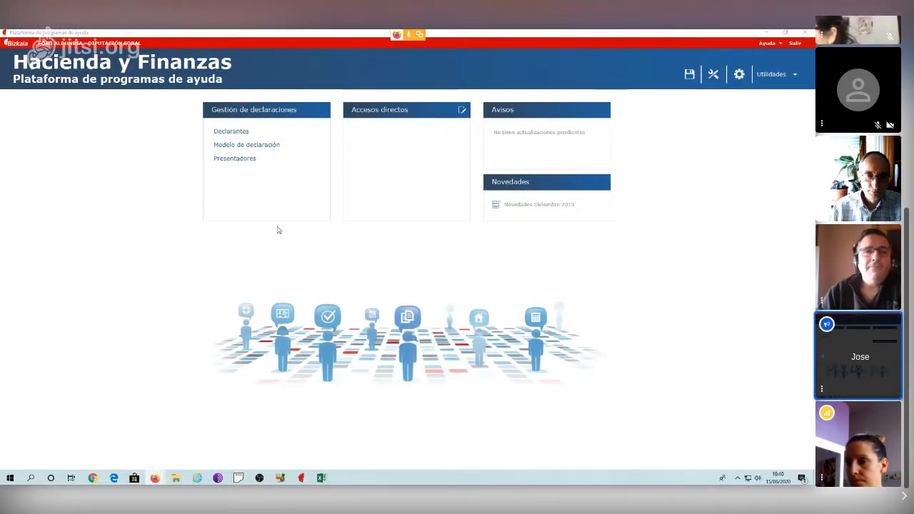
pyautogui.click(249, 147)
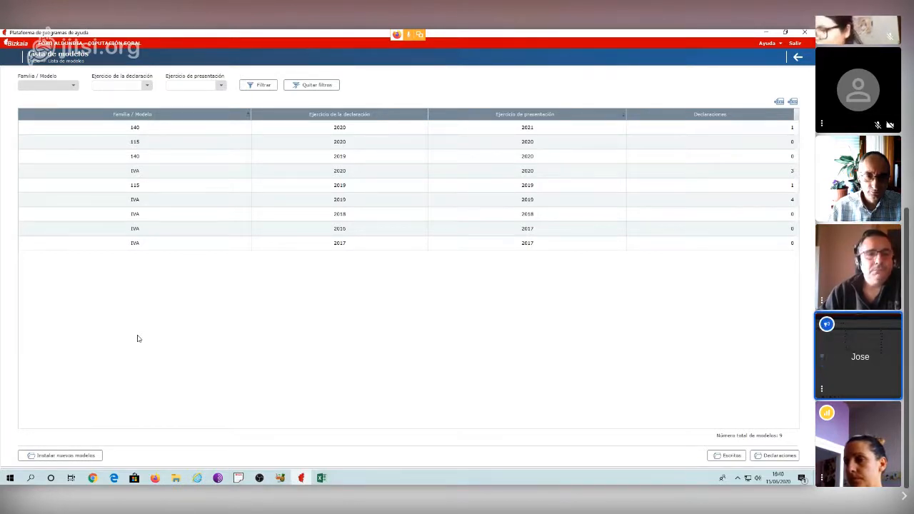
pyautogui.click(61, 455)
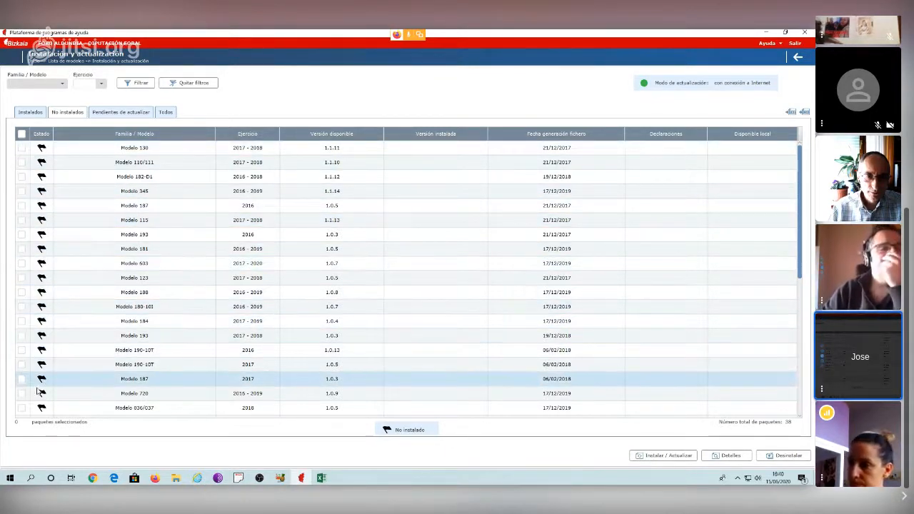
# Sort the list of uninstalled packages by Familia / Modelo
pyautogui.scroll(-3, 42, 357)
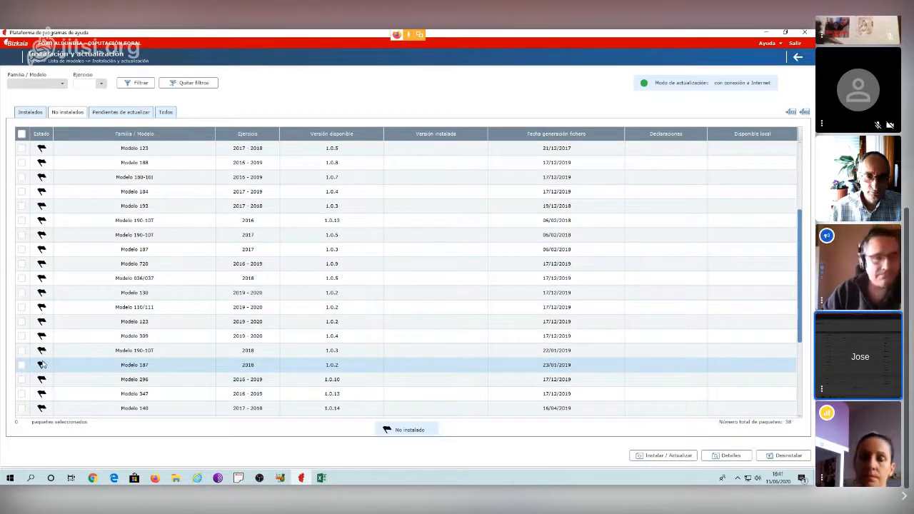
pyautogui.scroll(3, 47, 321)
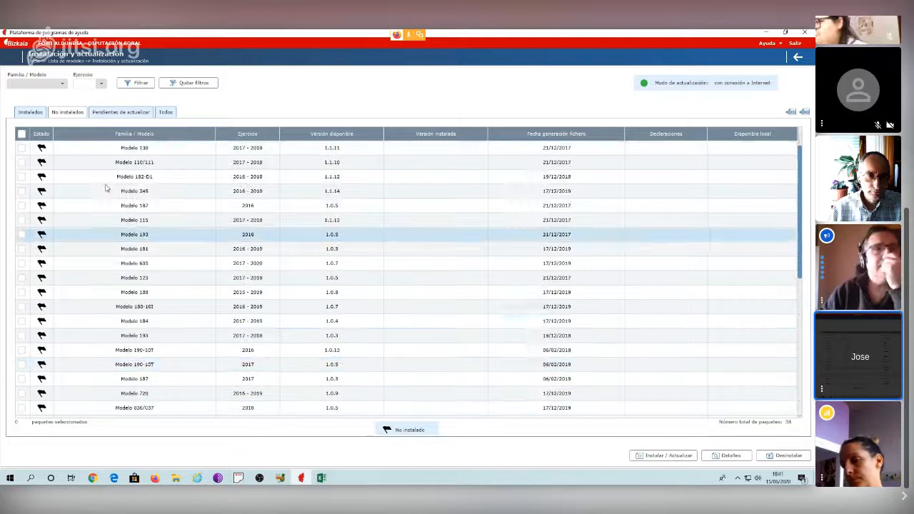
pyautogui.click(146, 135)
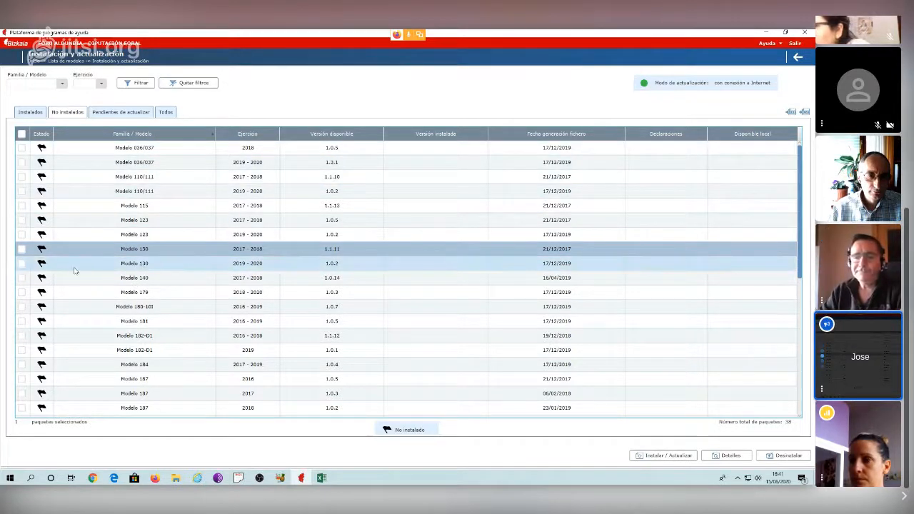
# Install the Modelo 130 package for 2019 - 2020 with the platform restart, and check the list of models
pyautogui.click(134, 266)
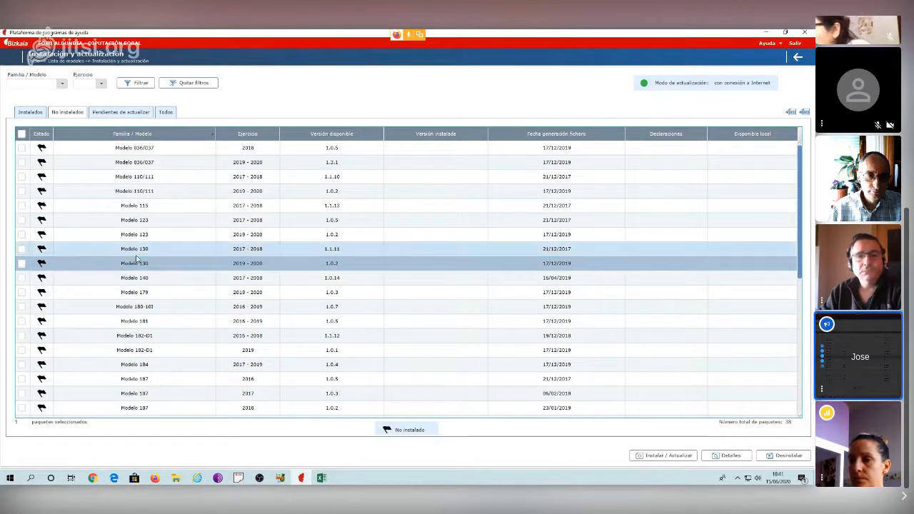
pyautogui.click(21, 263)
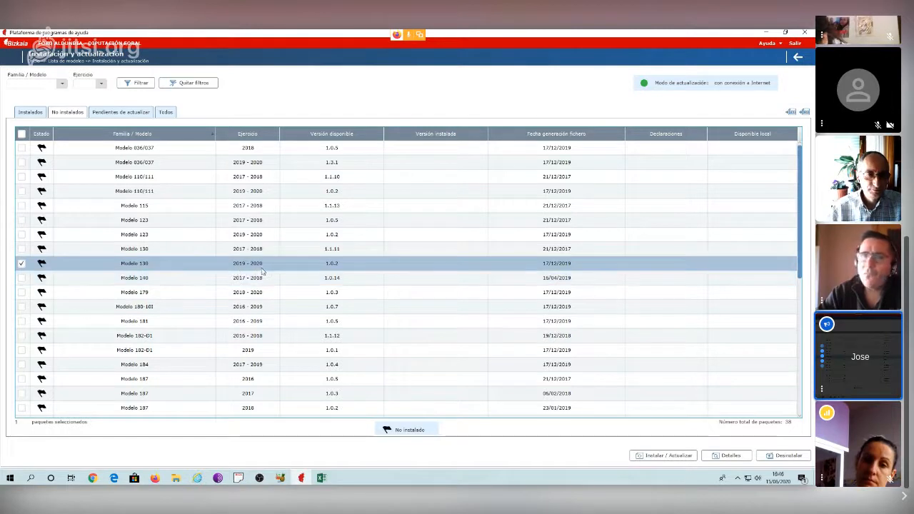
pyautogui.click(664, 455)
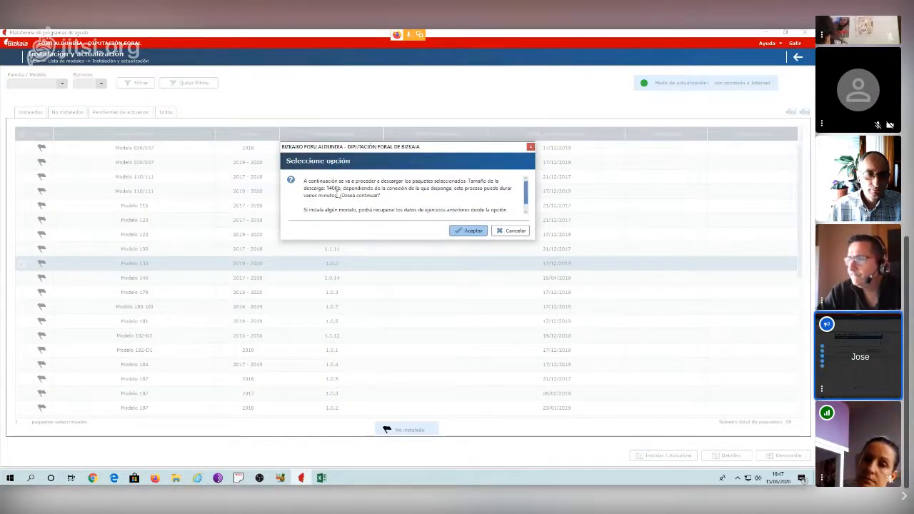
pyautogui.click(473, 231)
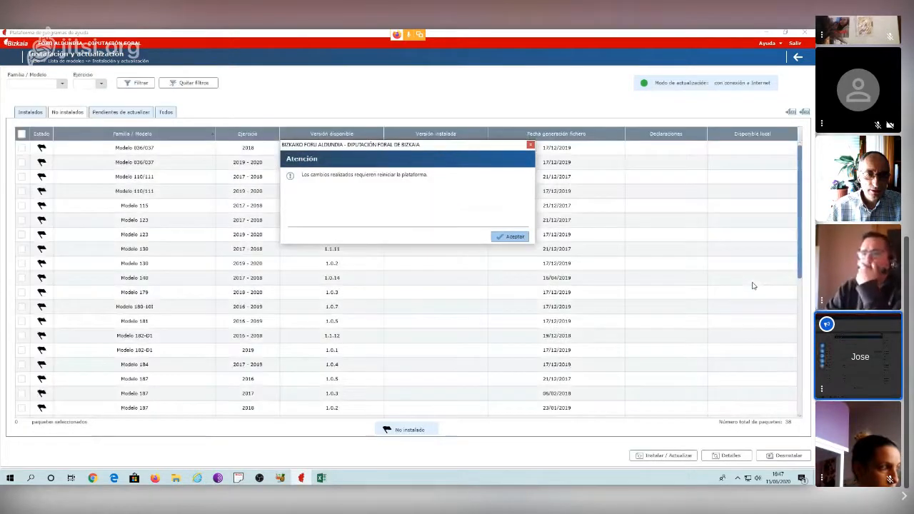
pyautogui.click(511, 236)
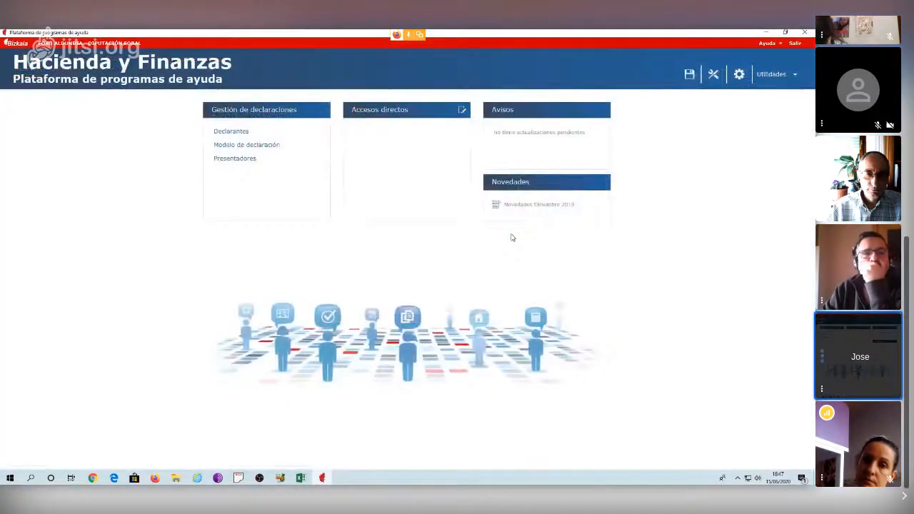
pyautogui.click(236, 147)
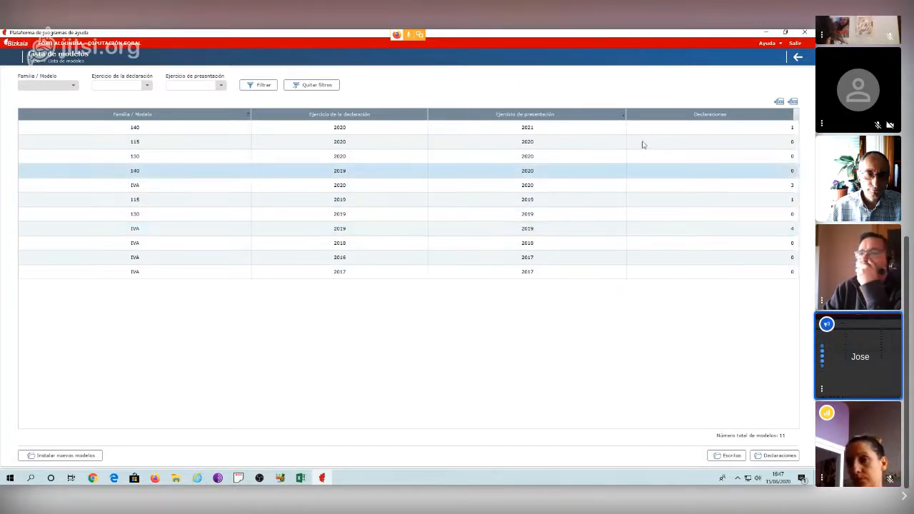
pyautogui.click(798, 59)
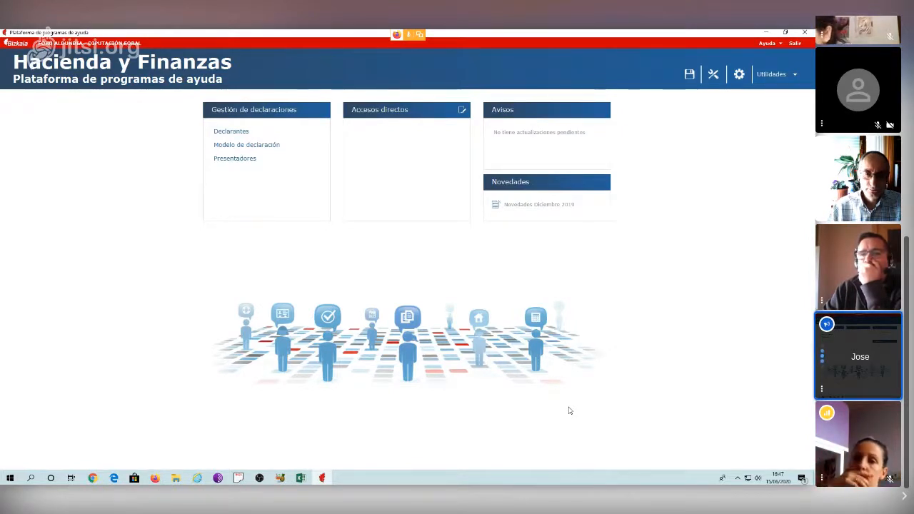
# Review the declarant's contact details and the specific data for the 110/111/115 models
pyautogui.click(229, 133)
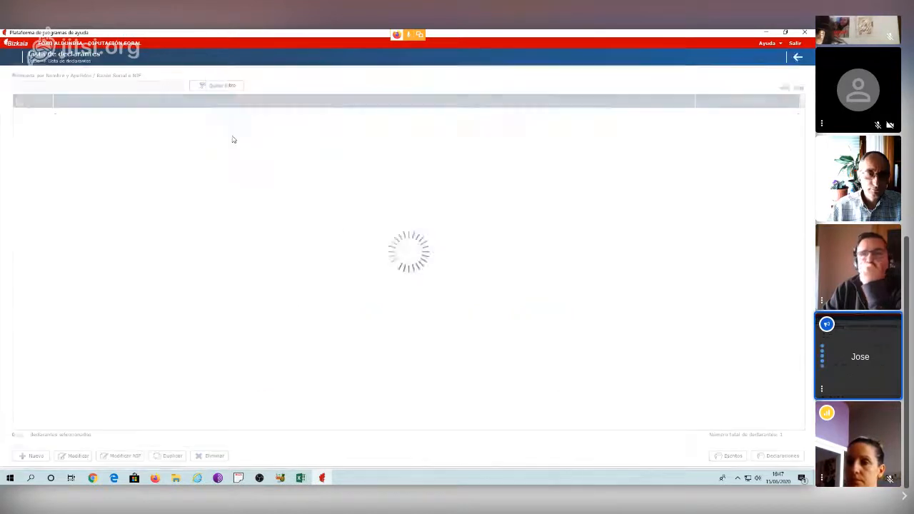
pyautogui.click(287, 119)
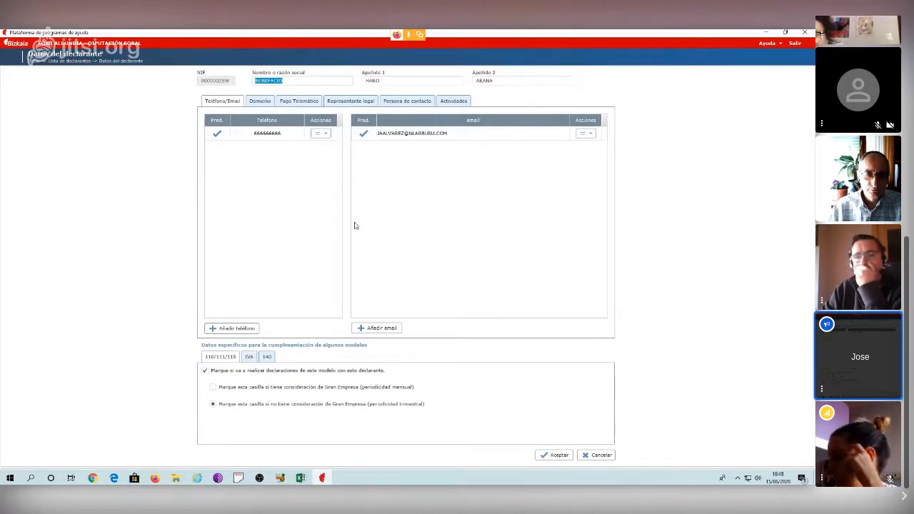
pyautogui.click(555, 457)
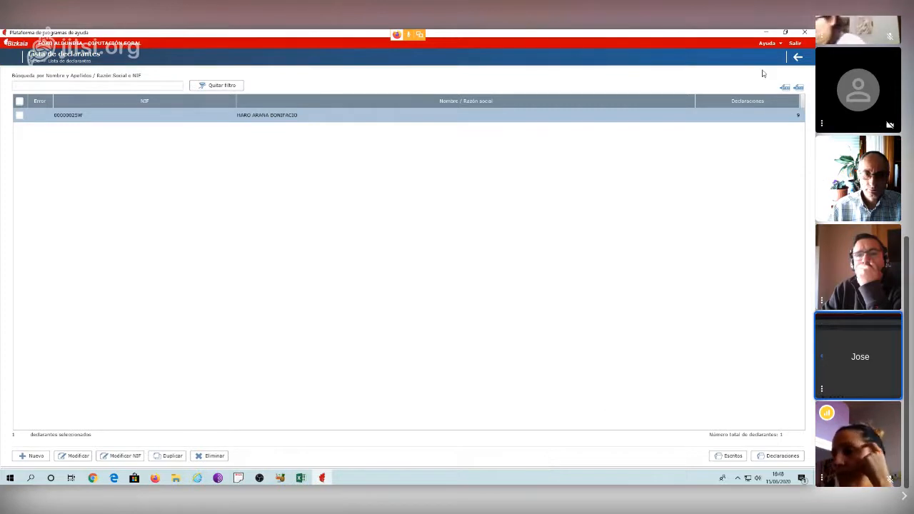
pyautogui.click(797, 57)
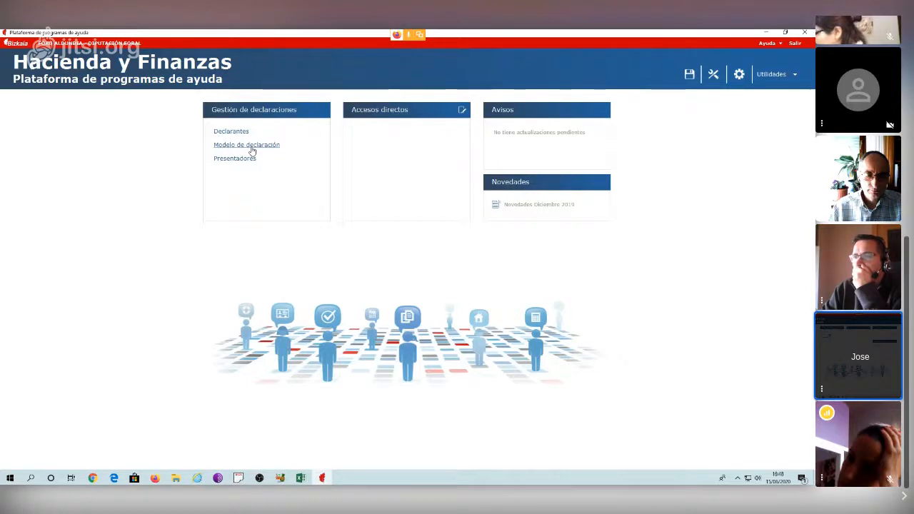
pyautogui.click(237, 134)
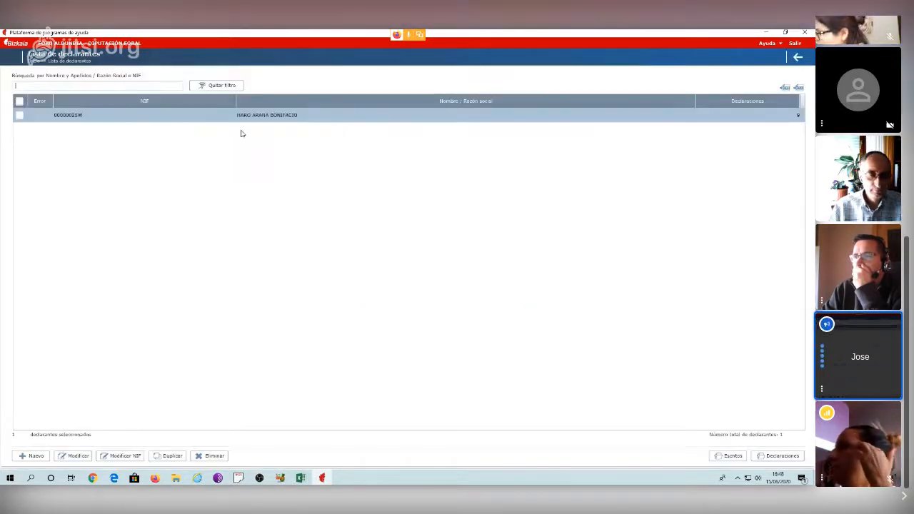
pyautogui.doubleClick(291, 118)
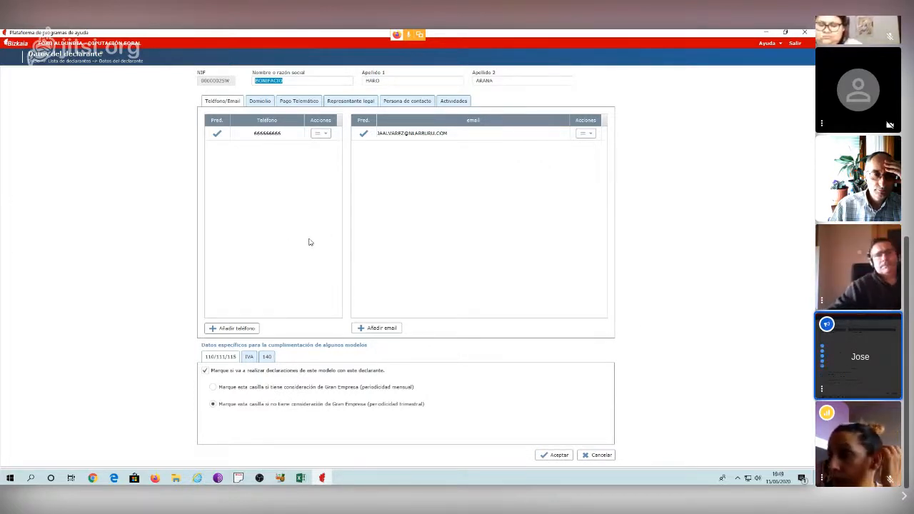
pyautogui.click(556, 454)
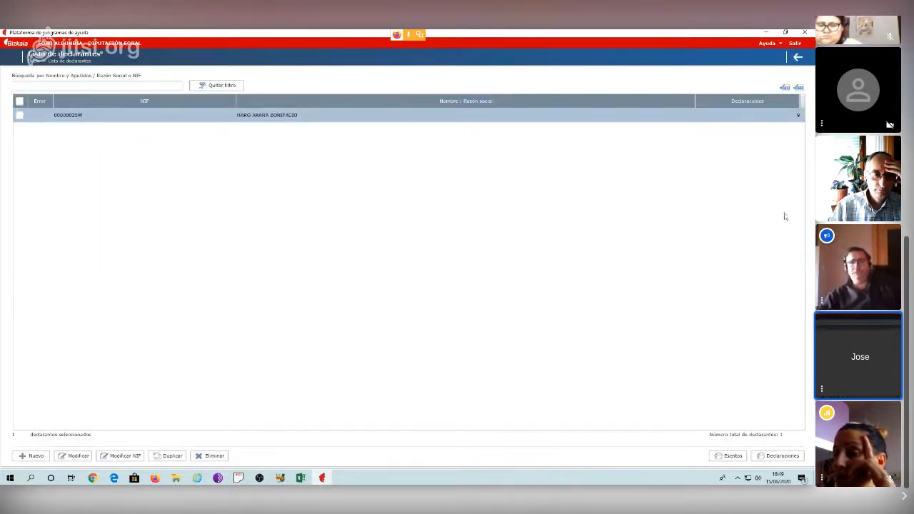
pyautogui.click(797, 57)
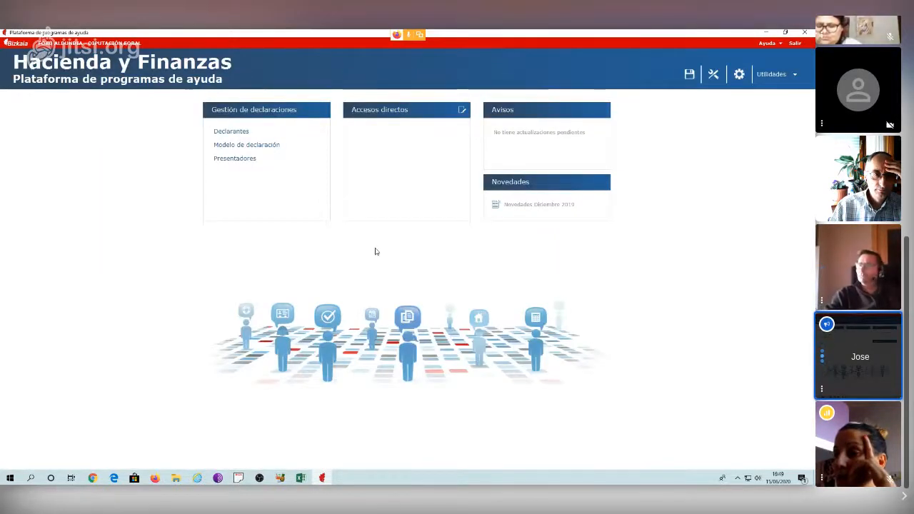
# Start a new declaration under model 130 for 2019 and select the existing declarant
pyautogui.click(240, 151)
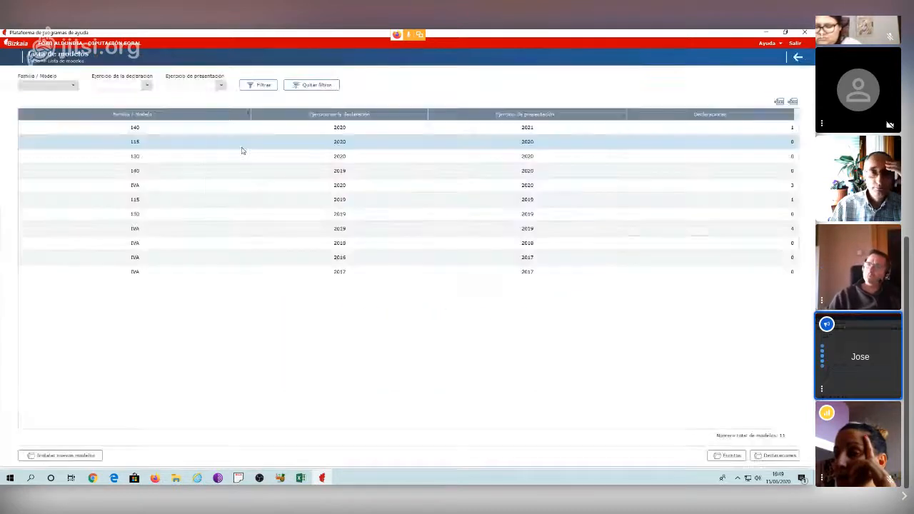
pyautogui.doubleClick(141, 216)
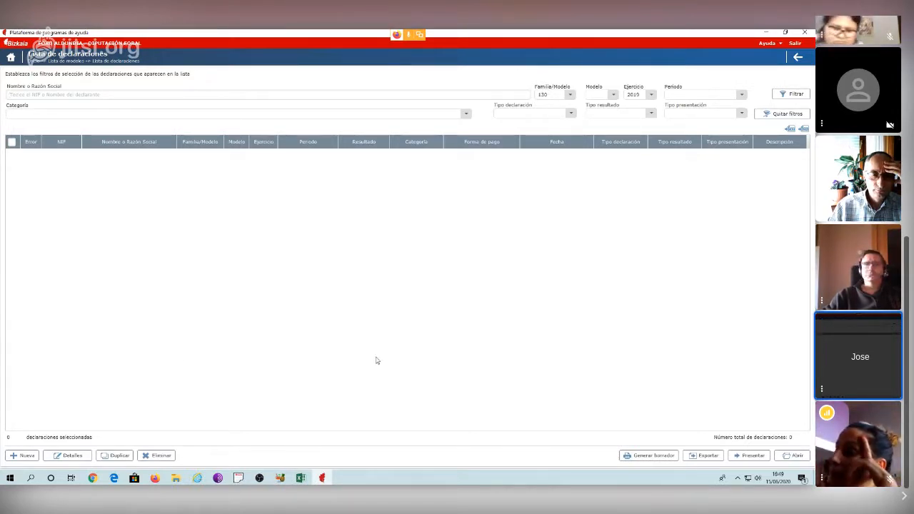
pyautogui.click(26, 456)
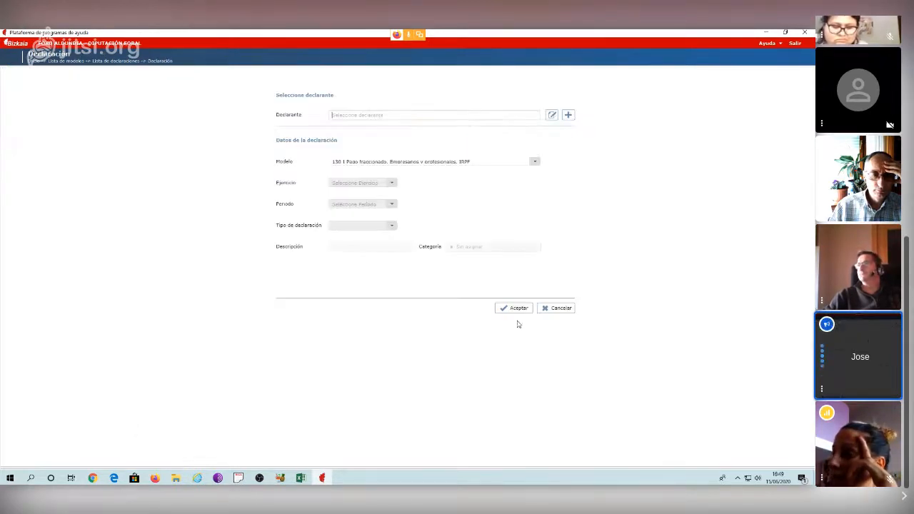
pyautogui.click(371, 115)
pyautogui.write('bon')
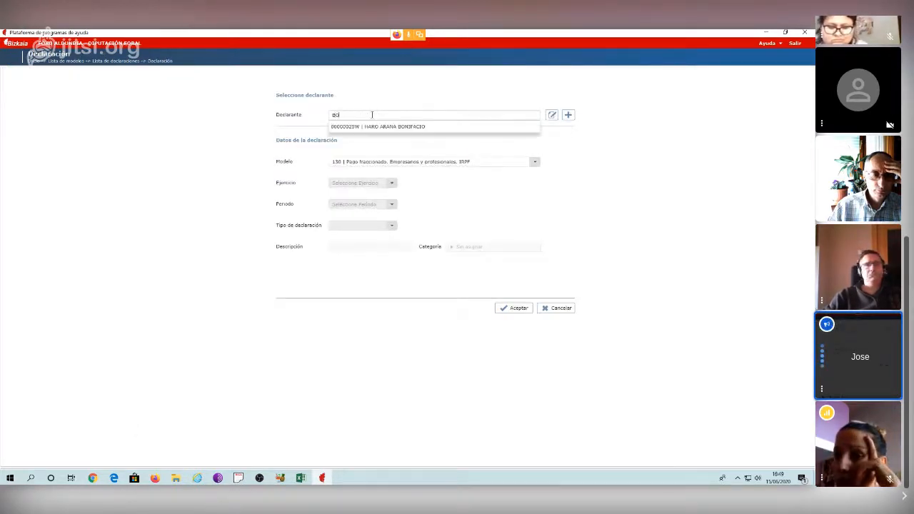
pyautogui.click(381, 128)
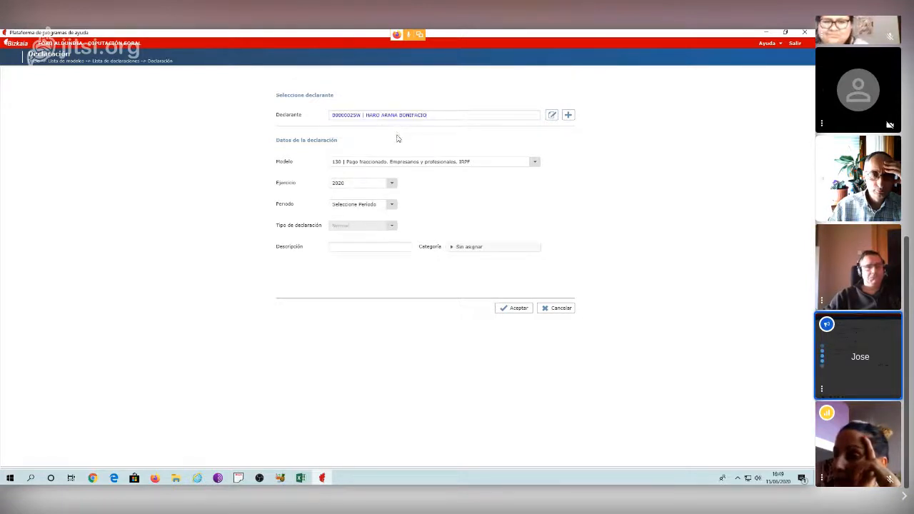
# Set the declaration's Ejercicio to 2019 and its Periodo to 1º Trimestre
pyautogui.click(392, 183)
pyautogui.click(361, 212)
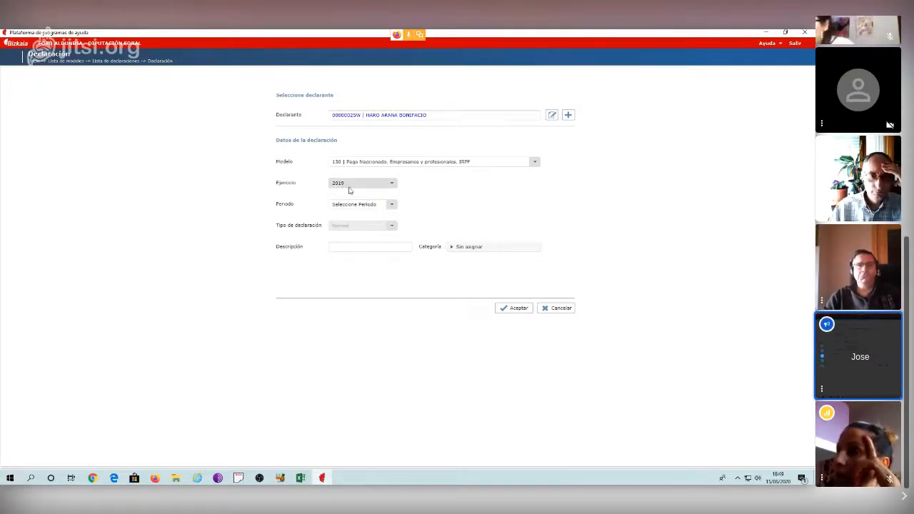
pyautogui.click(392, 206)
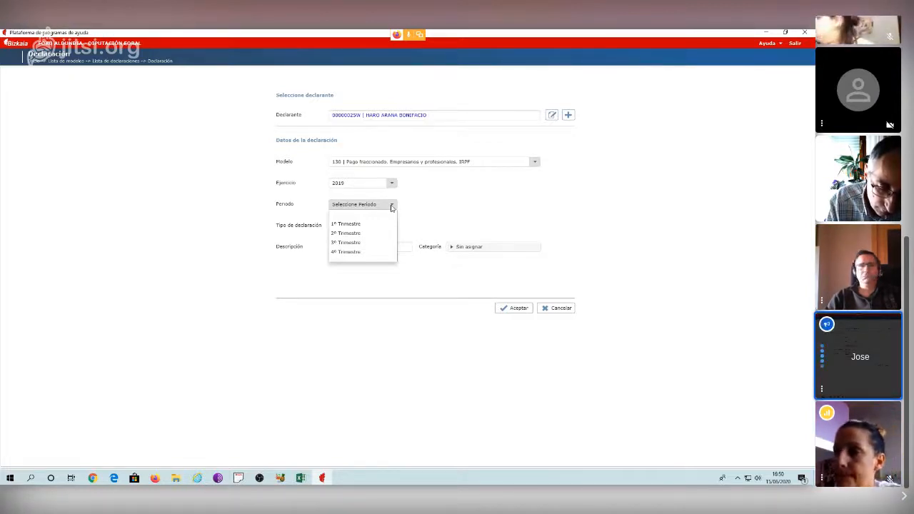
pyautogui.click(391, 207)
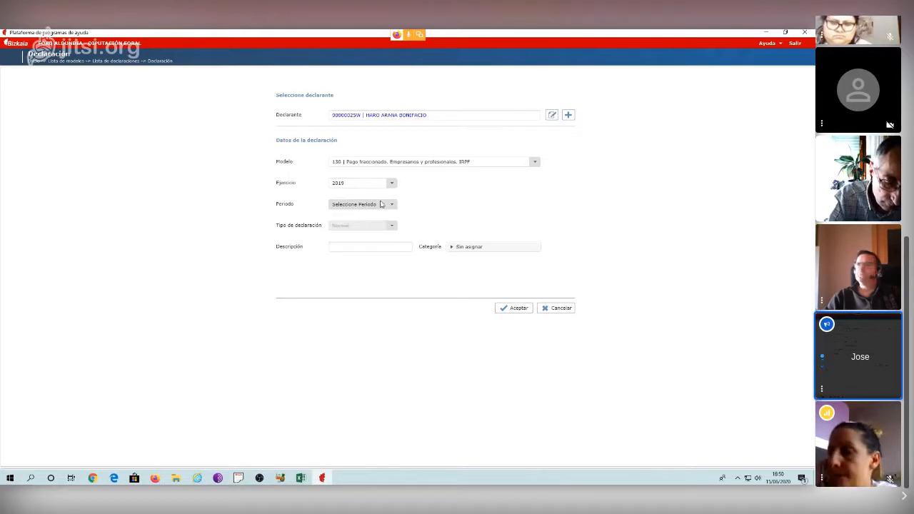
pyautogui.click(392, 205)
pyautogui.click(360, 223)
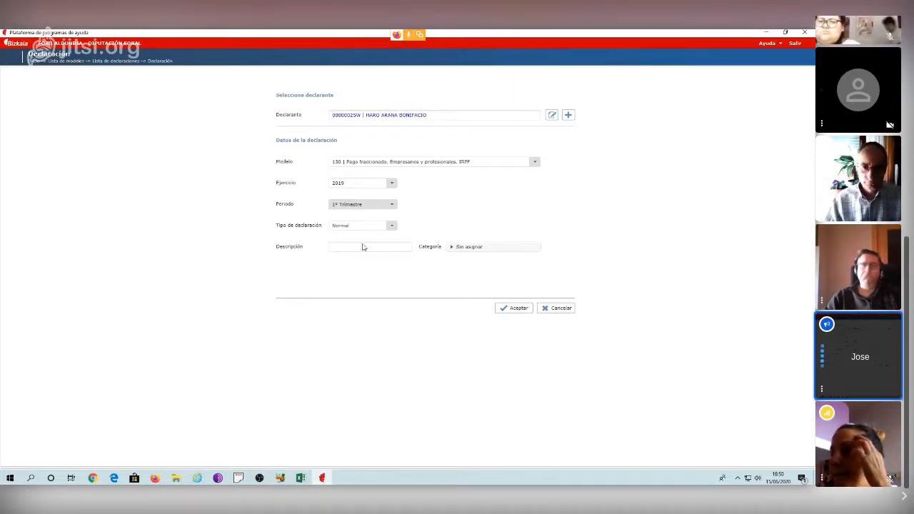
# Accept the new declaration's data and enter 3072,74 as the quarter's Rendimiento neto under Inicio Actividad
pyautogui.click(513, 308)
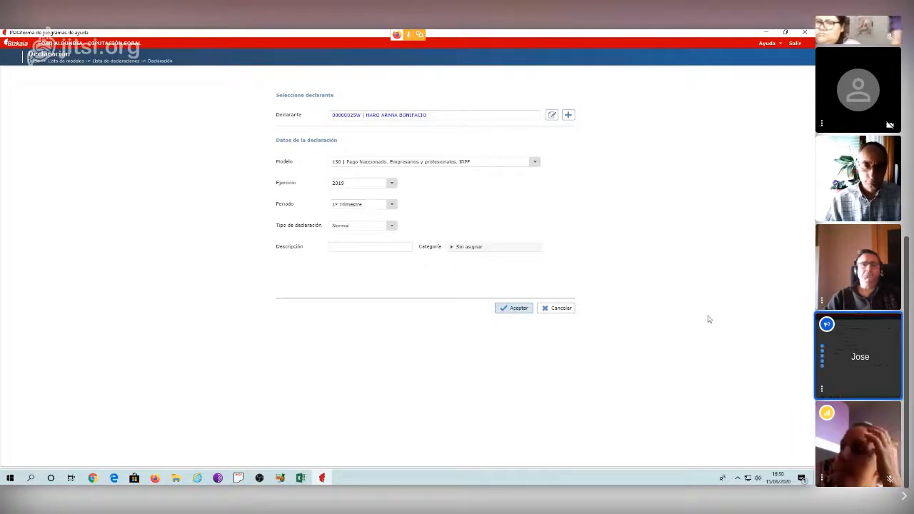
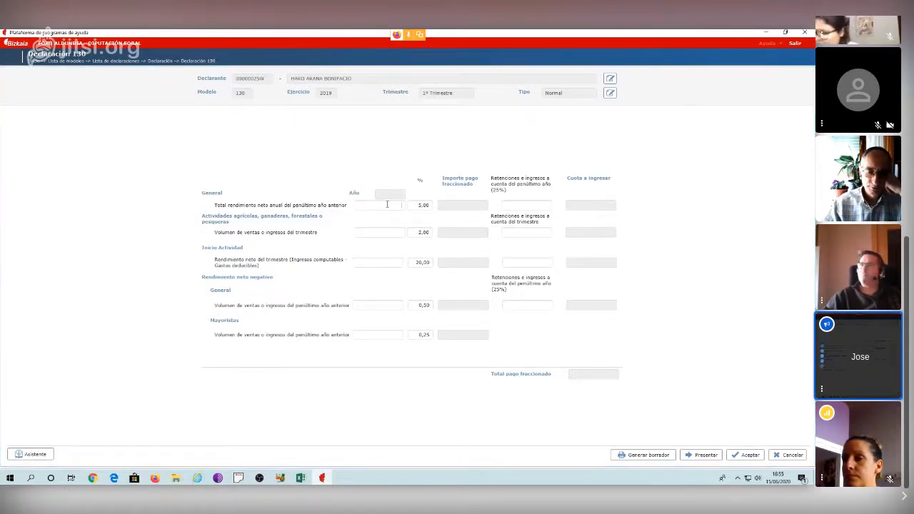
pyautogui.click(386, 262)
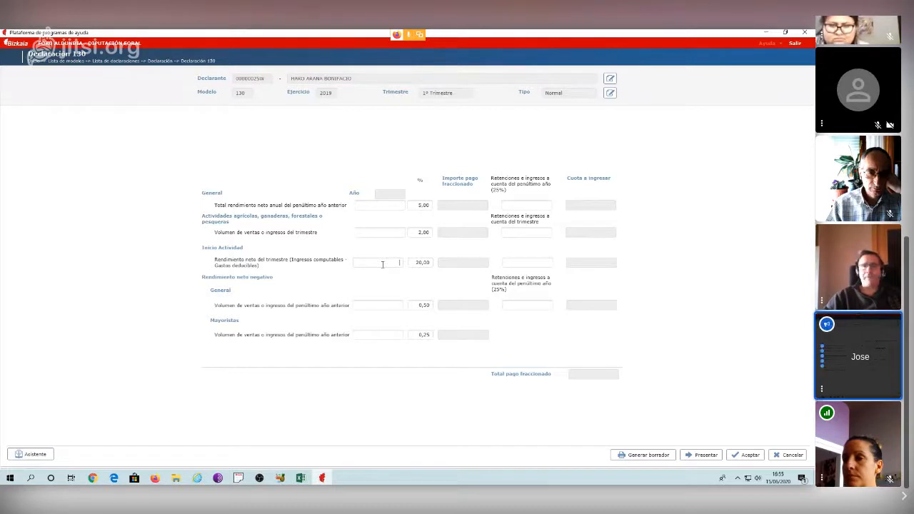
pyautogui.write('3872')
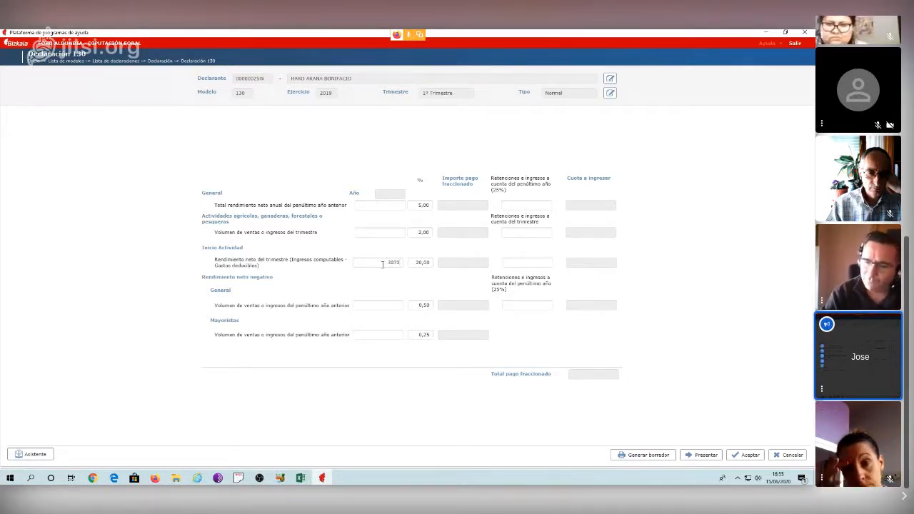
pyautogui.write(',74')
pyautogui.press('Tab')
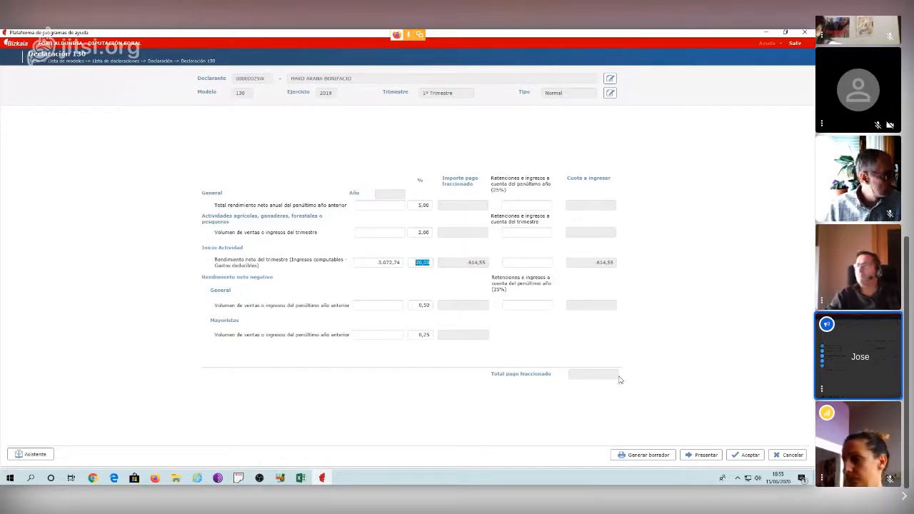
pyautogui.click(375, 263)
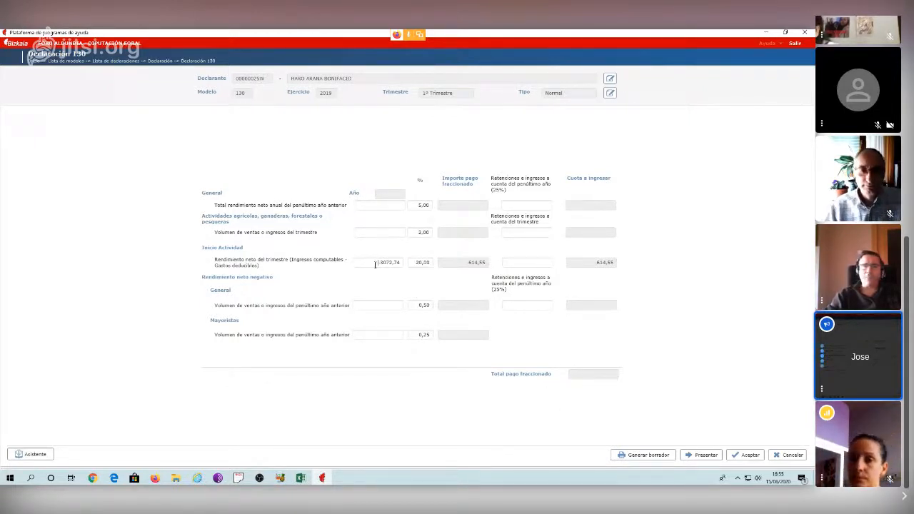
pyautogui.press('Tab')
pyautogui.click(408, 292)
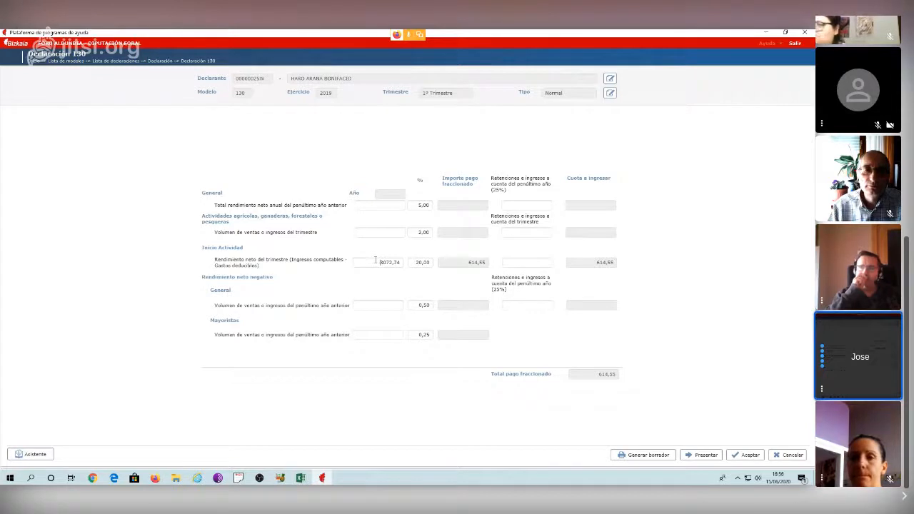
pyautogui.press('Tab')
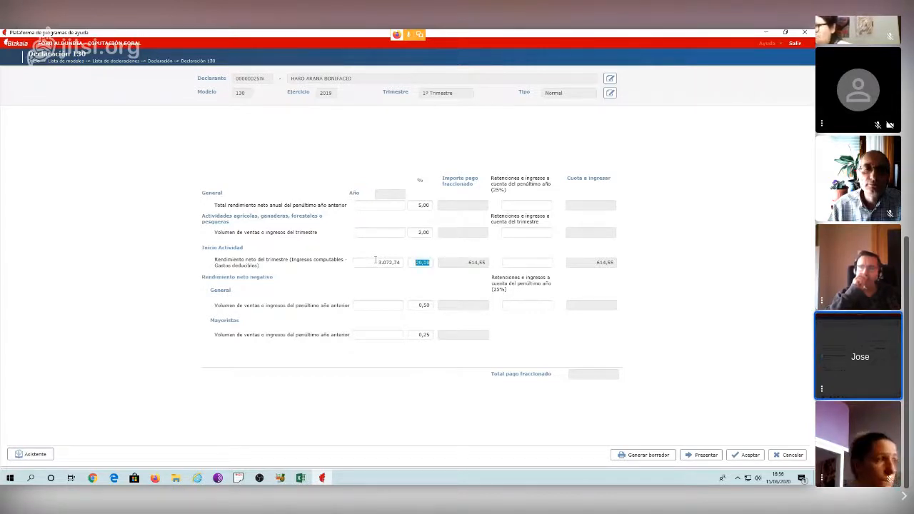
pyautogui.click(732, 318)
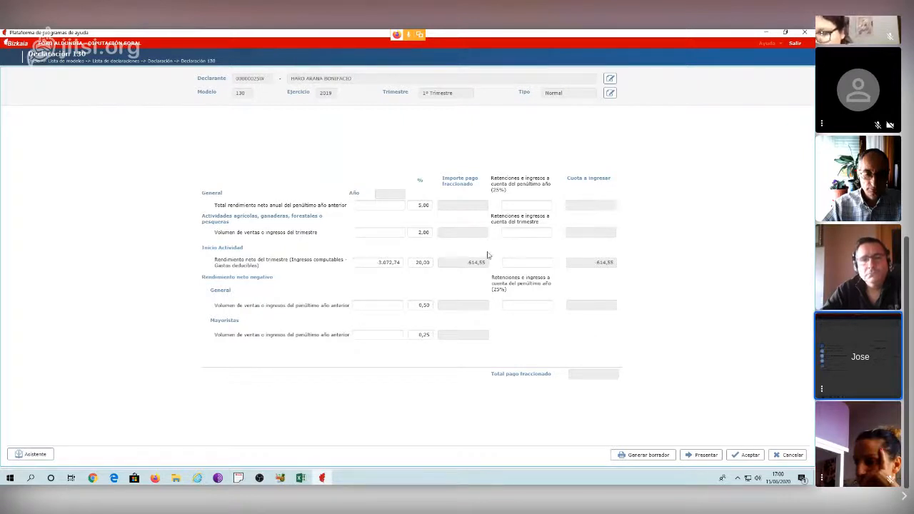
# Save the Modelo 130 declaration and reopen the 1º Trimestre 2019 entry from the list of declarations
pyautogui.click(747, 455)
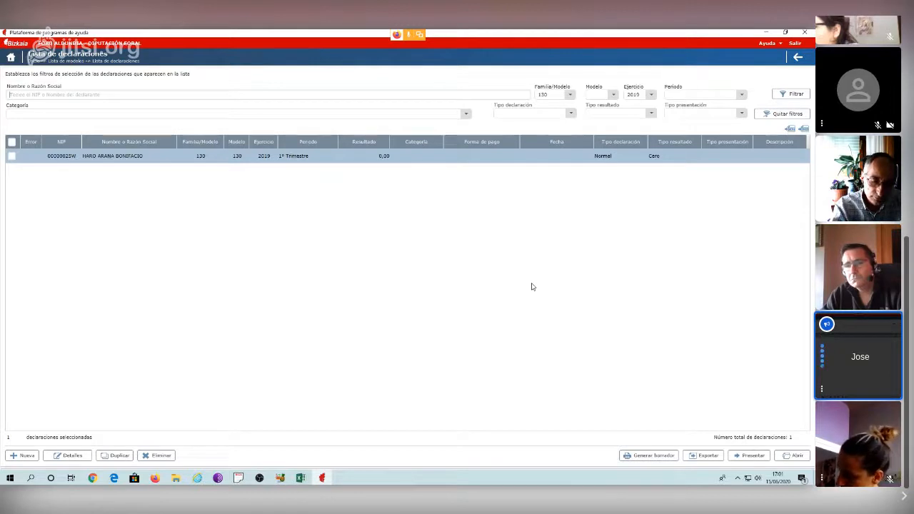
pyautogui.doubleClick(292, 157)
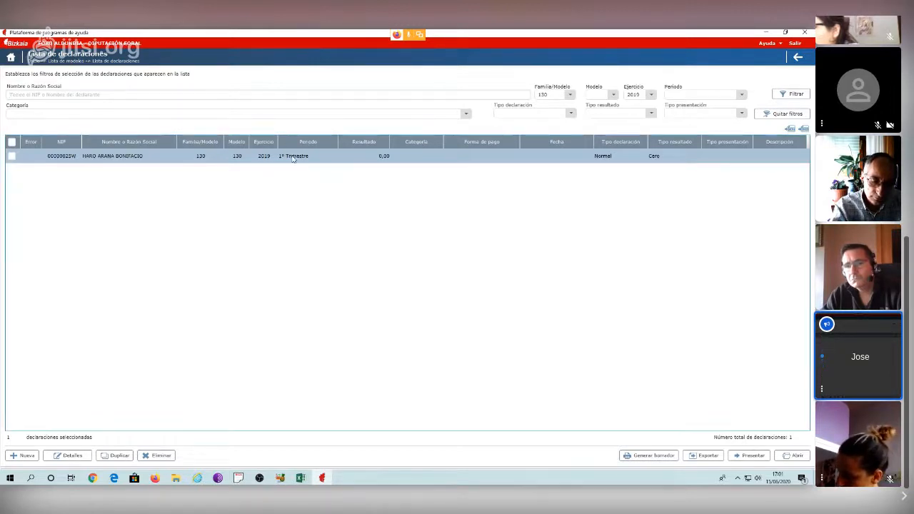